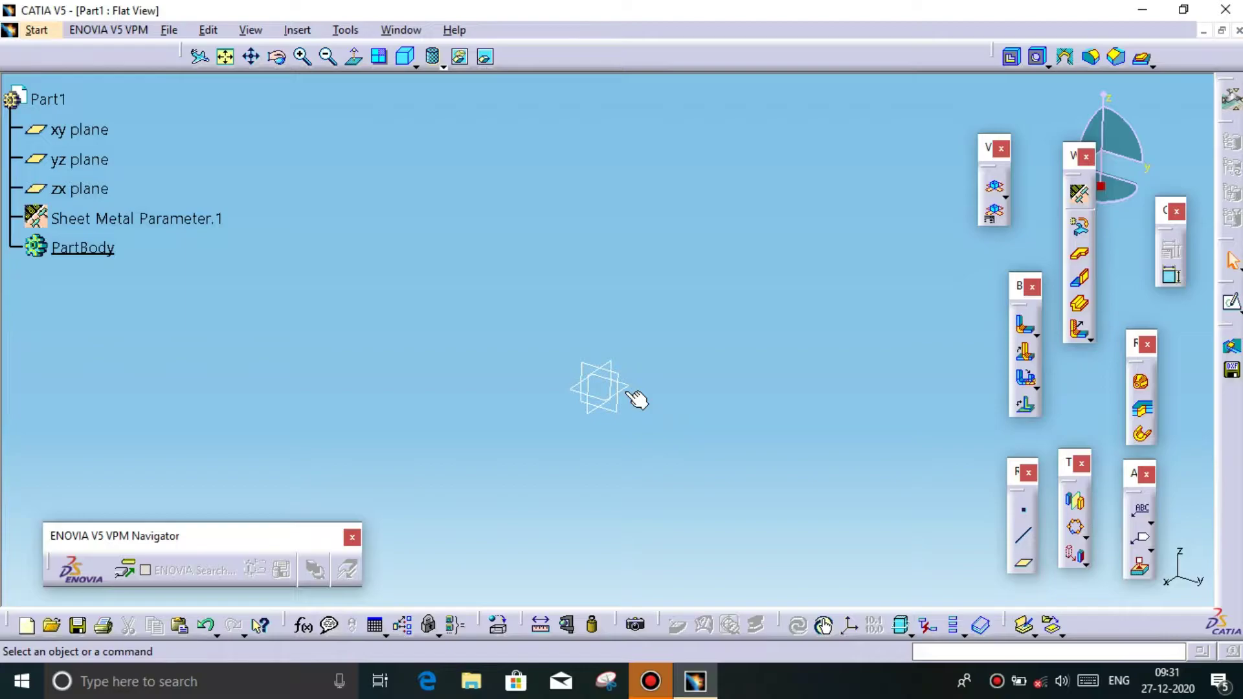
# Step: Start a sketch on the xy plane and draw a circle centred on the origin
pyautogui.click(624, 389)
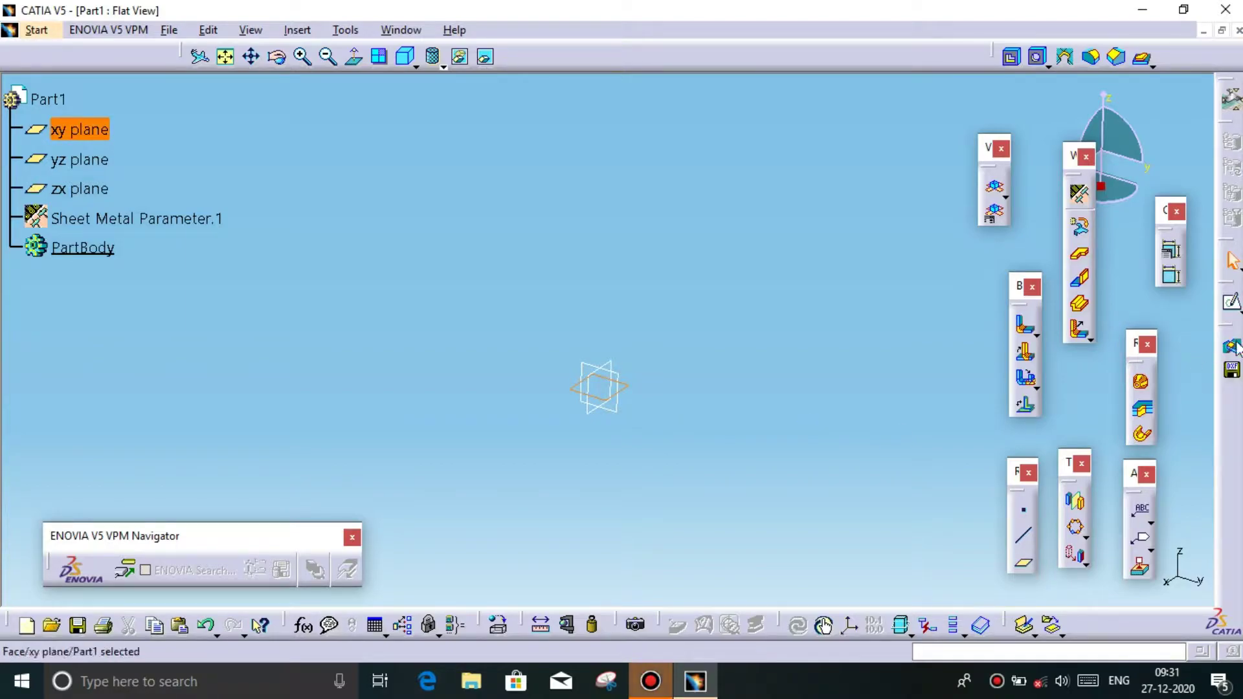
pyautogui.click(1232, 303)
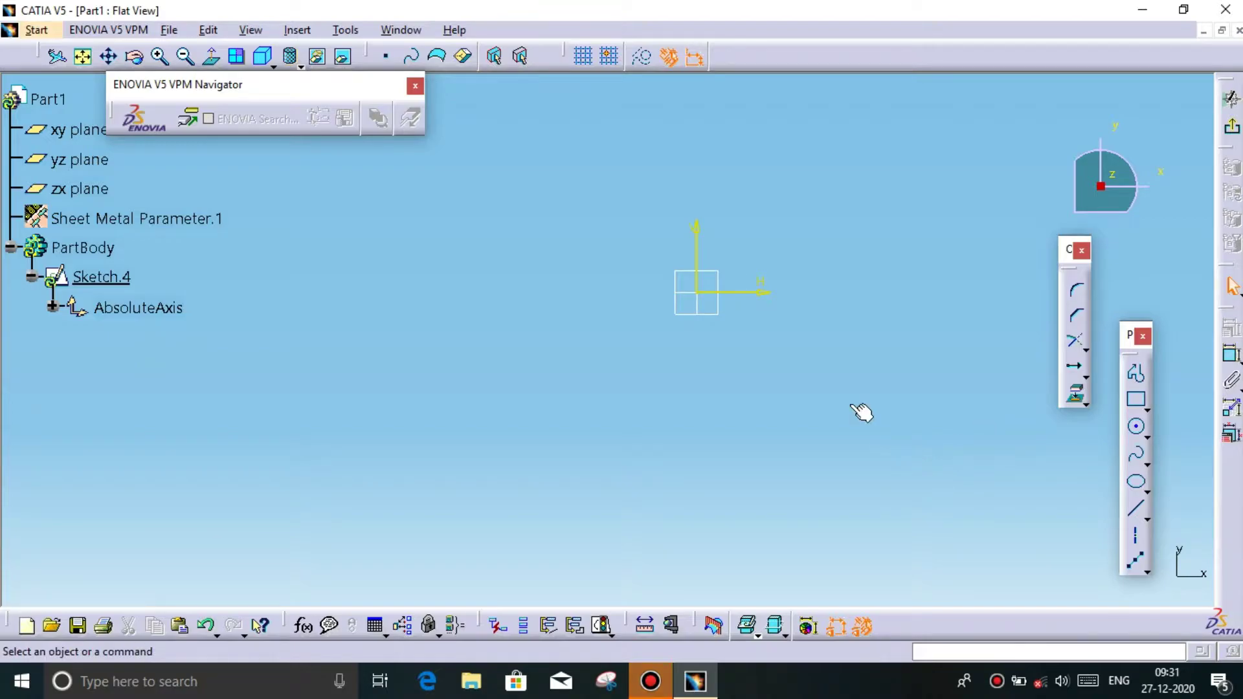
pyautogui.moveTo(819, 287); pyautogui.dragTo(759, 362, button='middle')
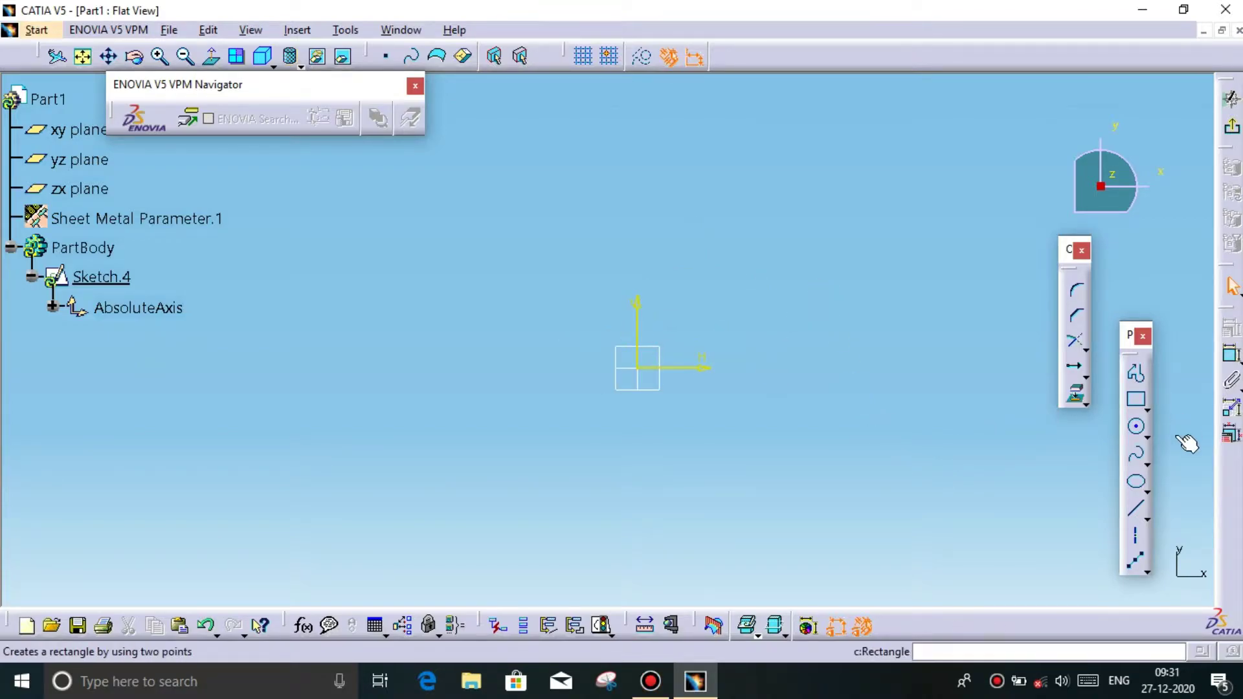
pyautogui.click(1133, 427)
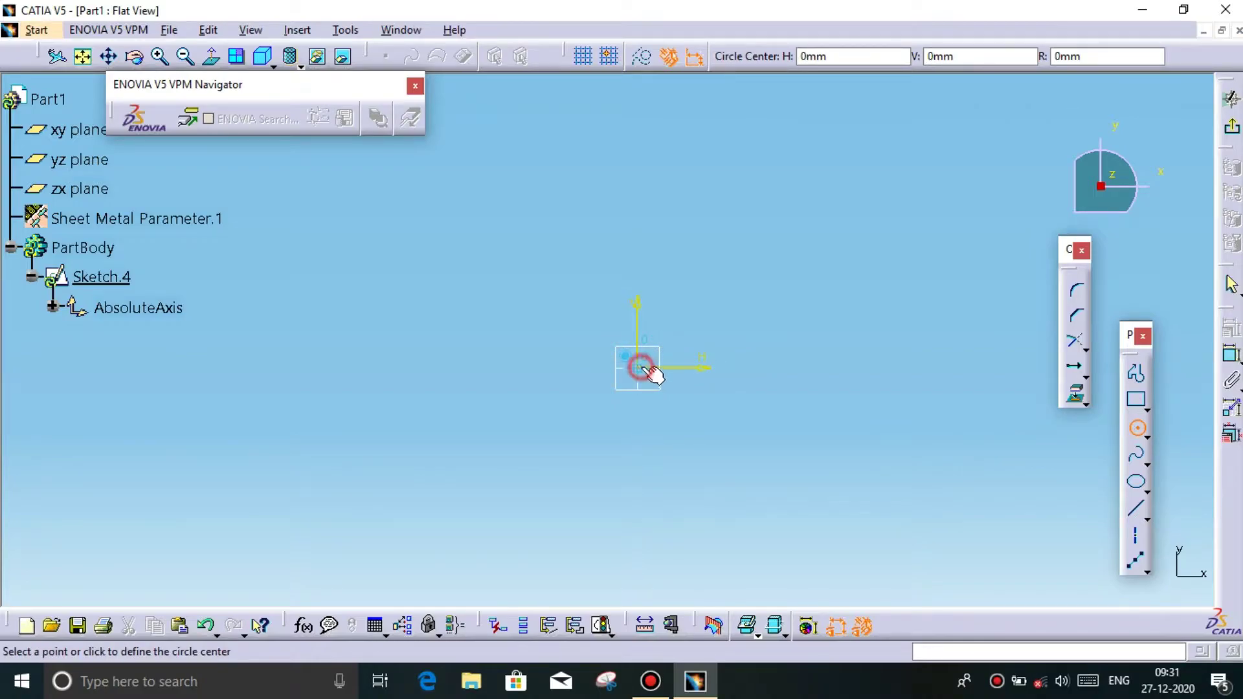
pyautogui.click(641, 369)
pyautogui.click(744, 283)
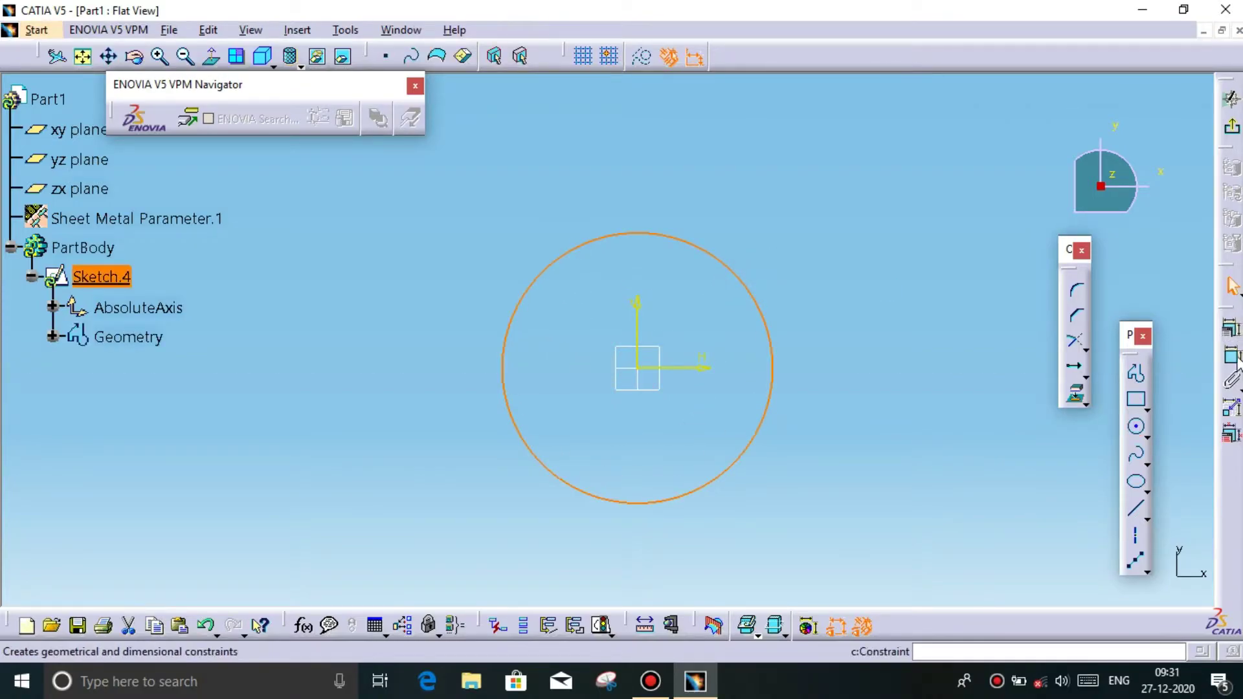
# Step: Constrain the circle to a 55 mm diameter and exit the sketcher
pyautogui.click(1232, 355)
pyautogui.click(744, 284)
pyautogui.click(803, 225)
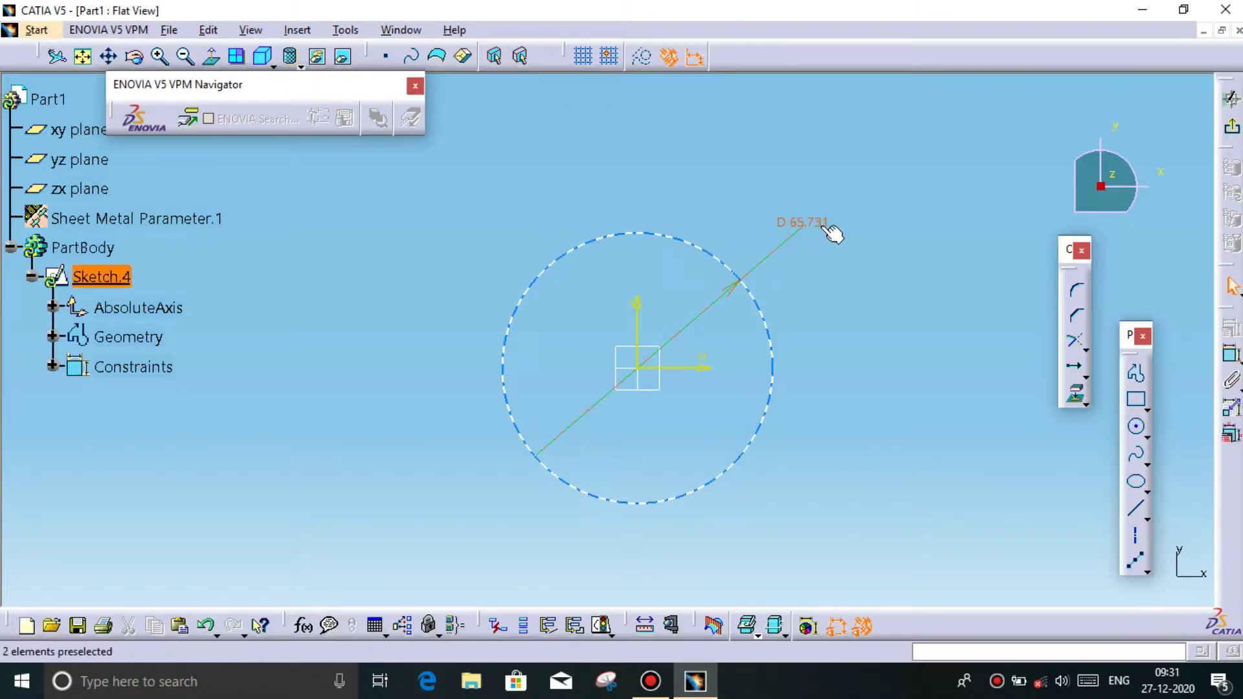
pyautogui.doubleClick(821, 233)
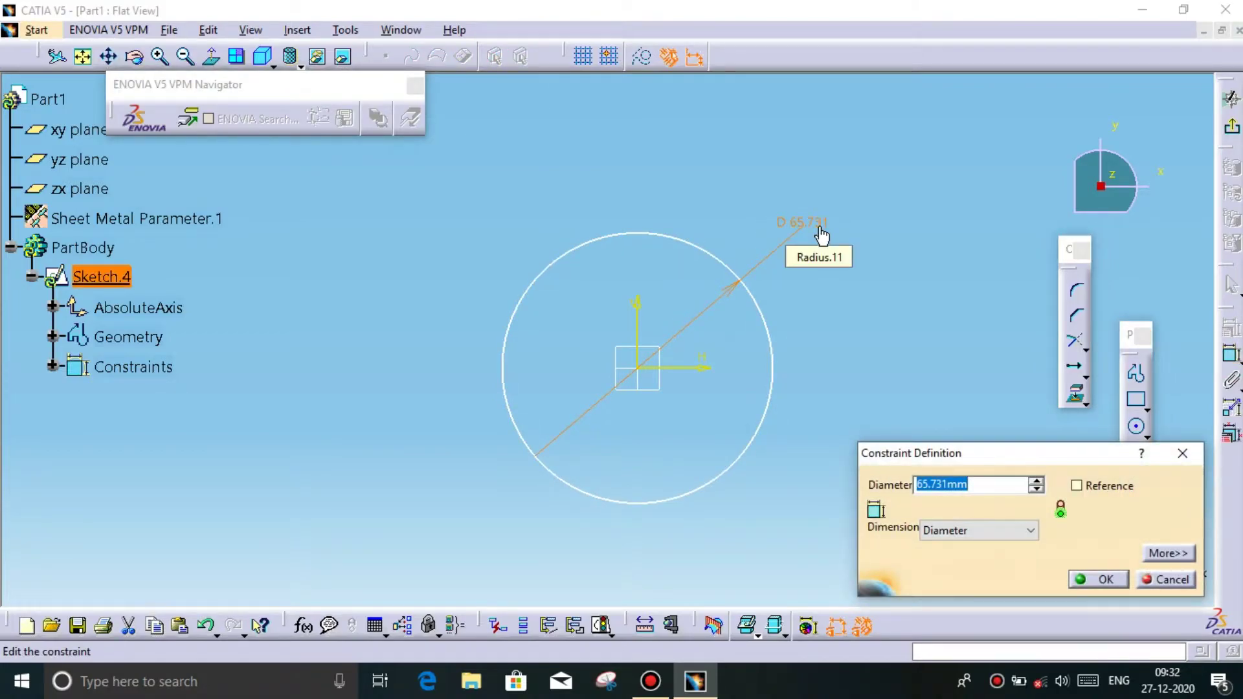
pyautogui.write('5')
pyautogui.press('Return')
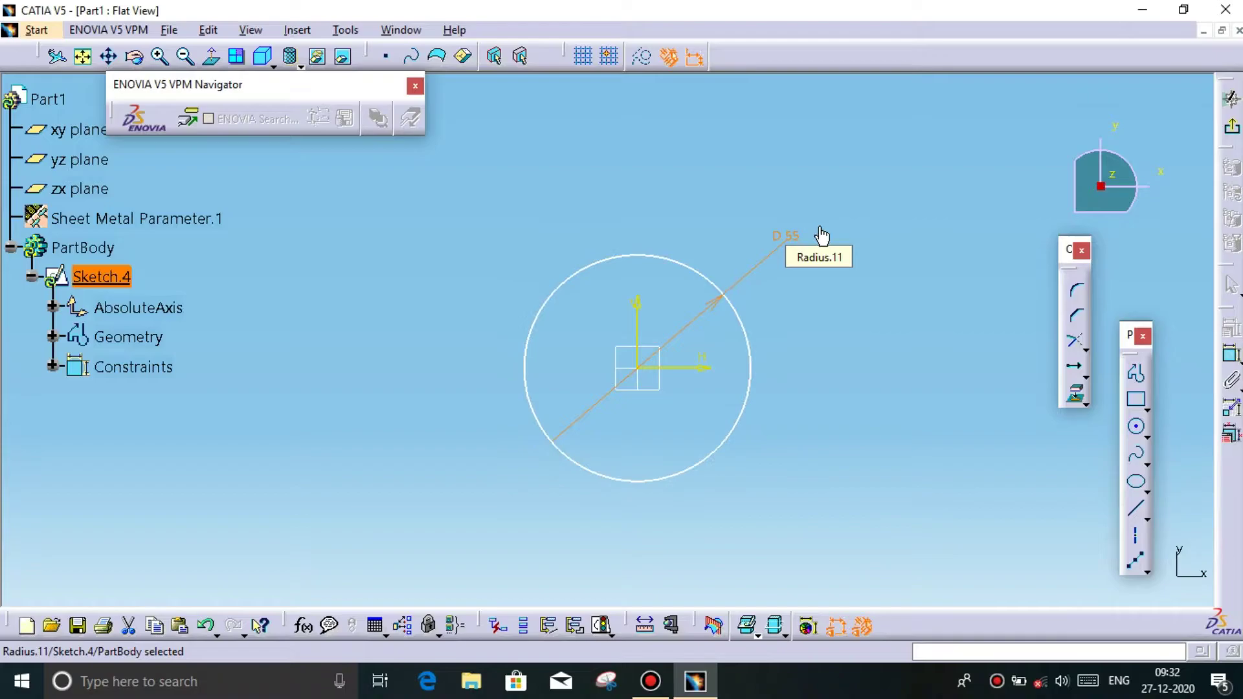
pyautogui.click(1231, 128)
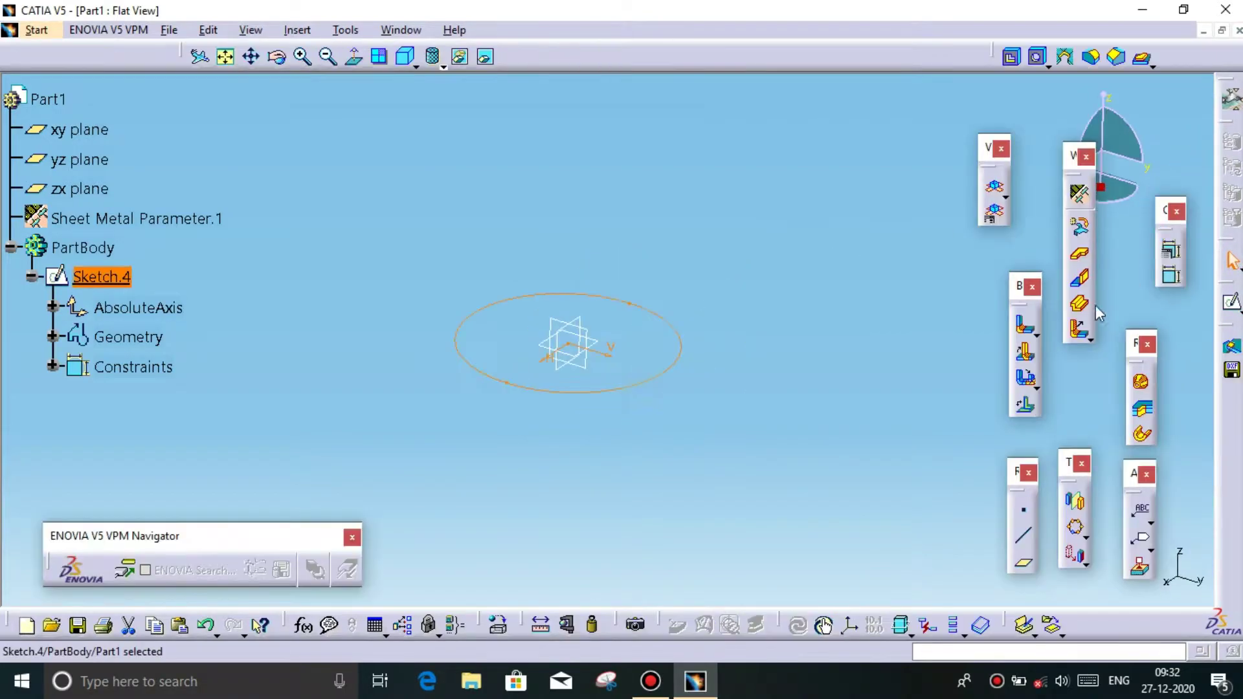
# Step: Keep 1 mm thickness and 4 mm bend radius, then build a flat wall from Sketch.4
pyautogui.click(1079, 197)
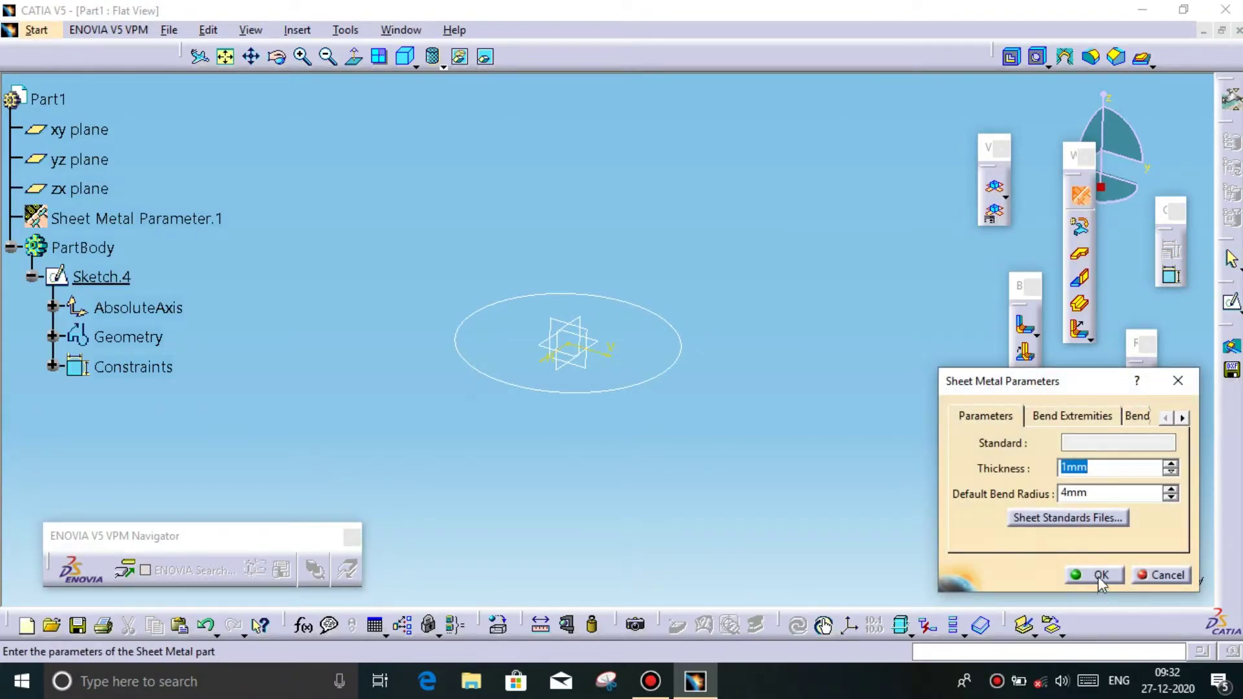
pyautogui.click(1099, 575)
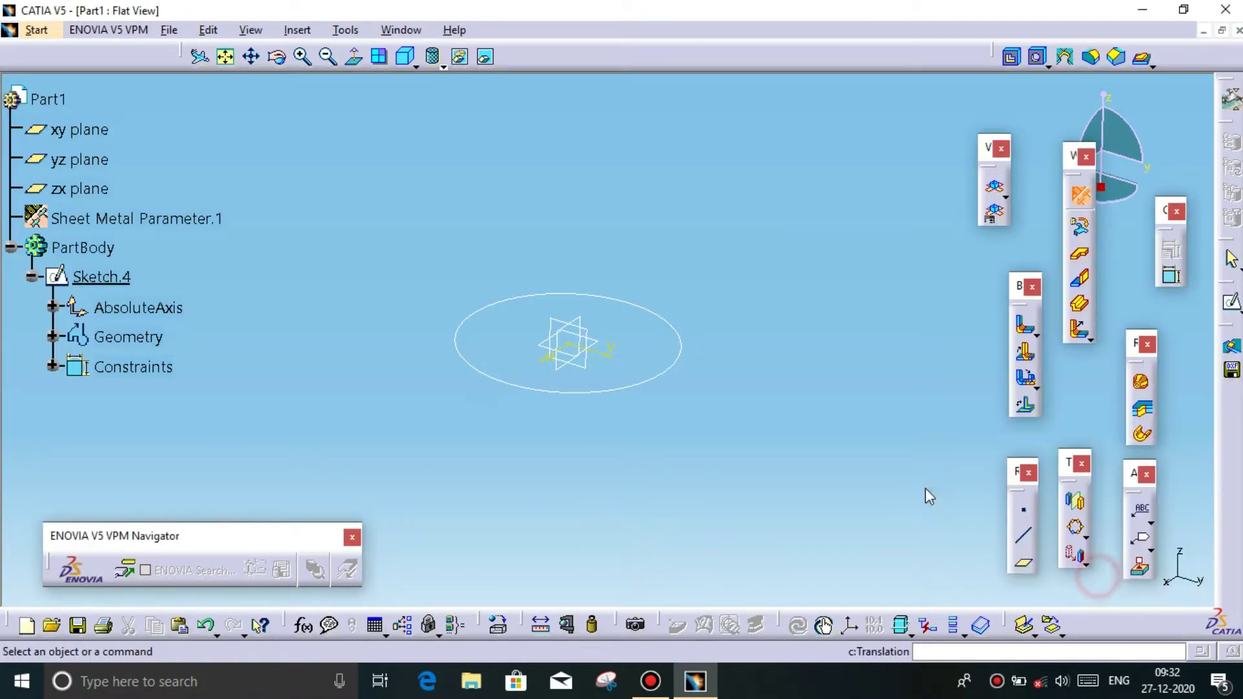
pyautogui.click(1079, 254)
pyautogui.click(705, 379)
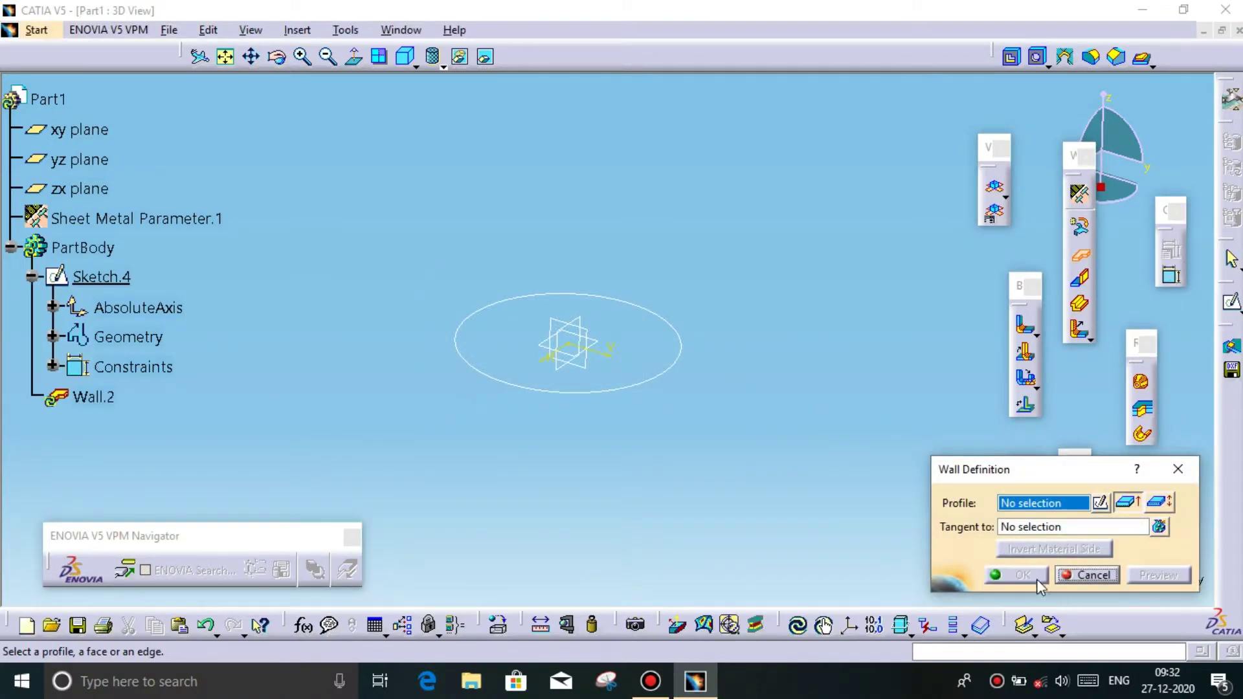
pyautogui.click(658, 373)
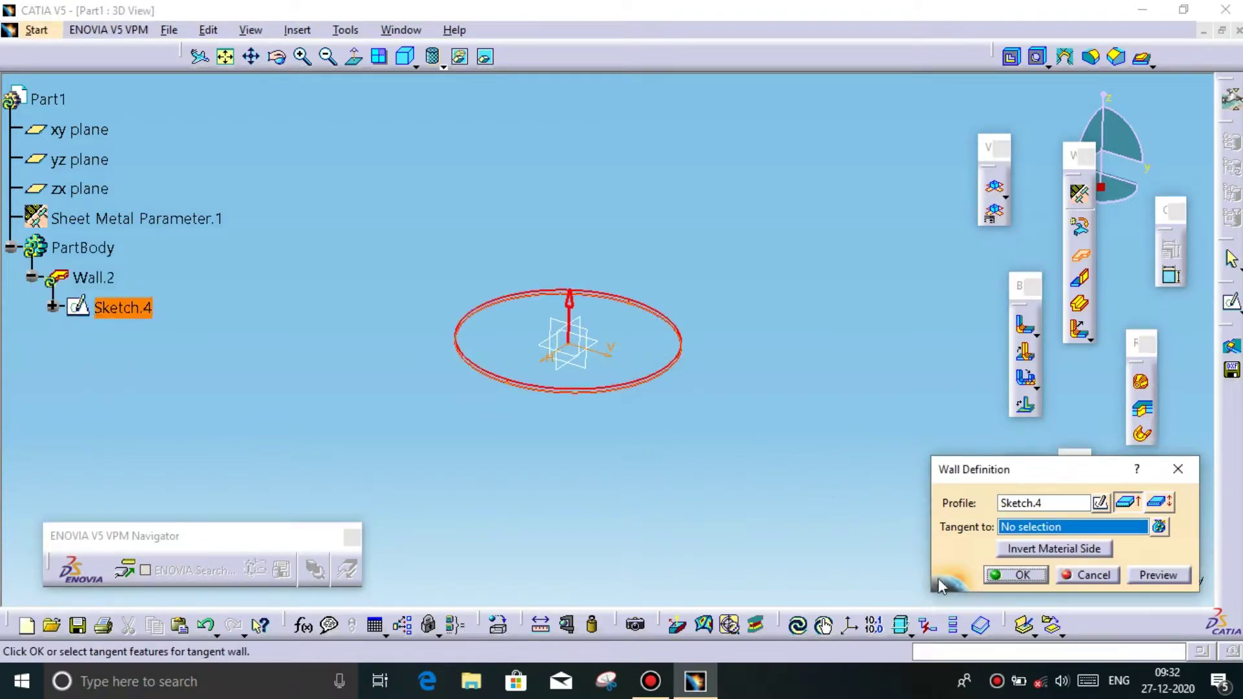
pyautogui.click(1035, 577)
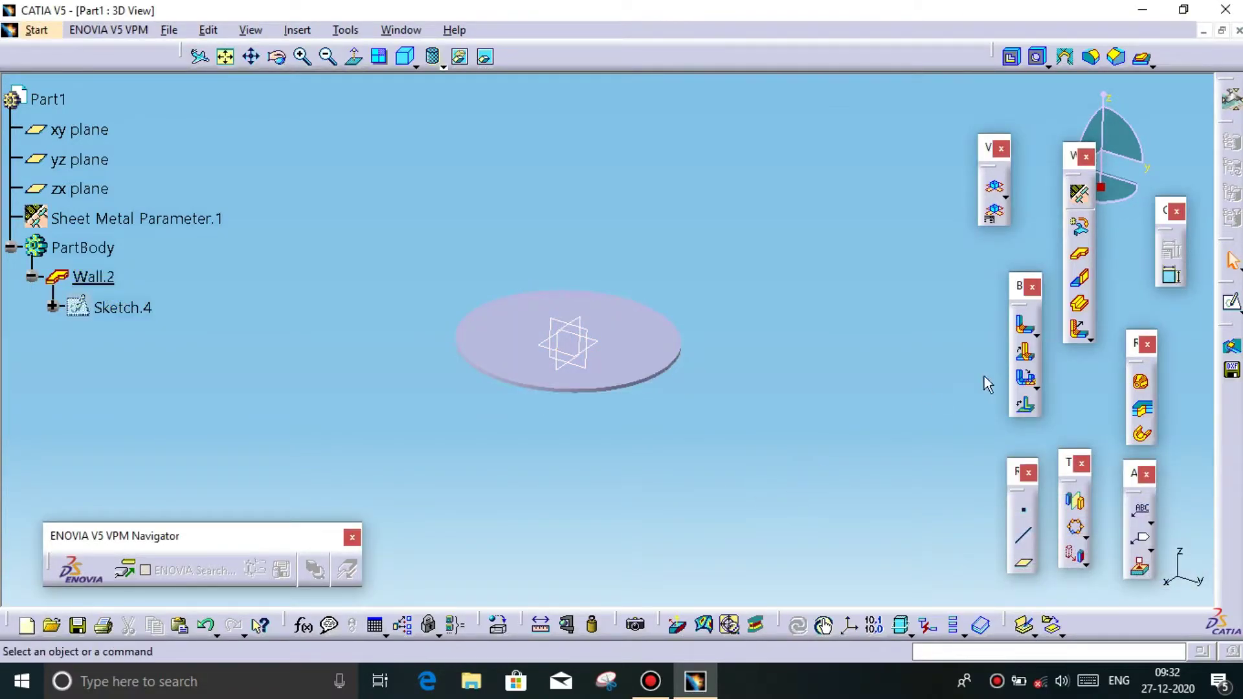
# Step: Add an upward 20 mm, 130° flange with 4 mm radius around the disc edge
pyautogui.click(1081, 336)
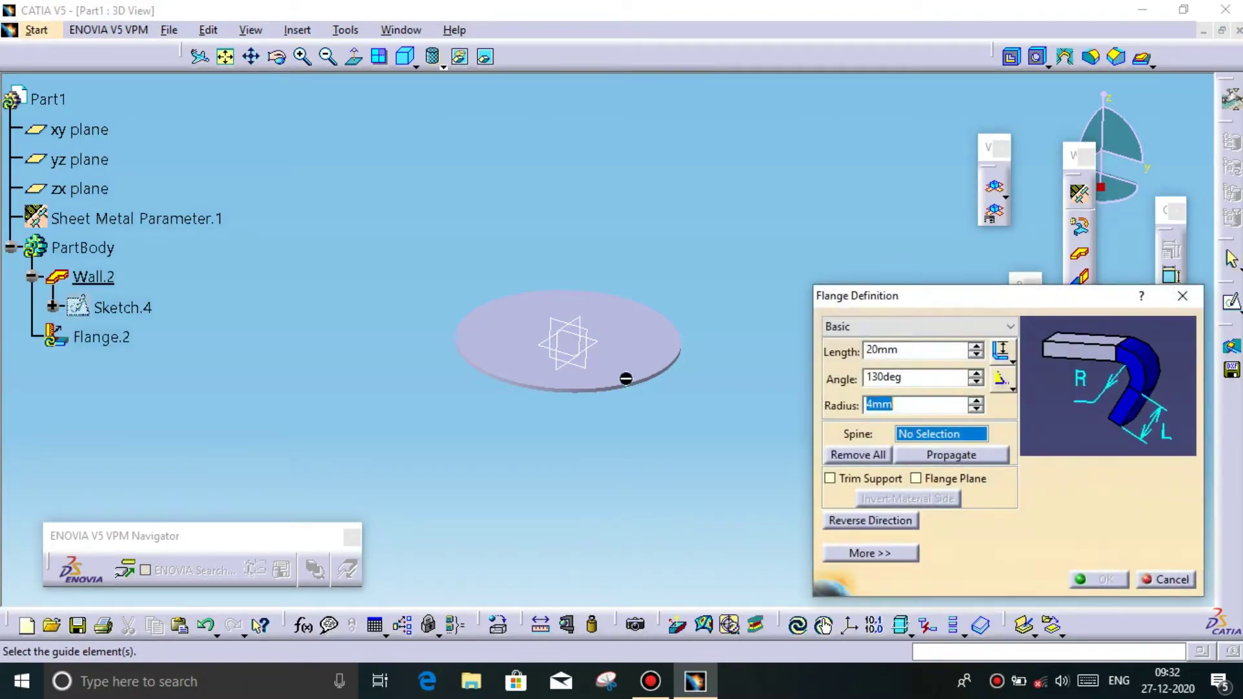
pyautogui.click(646, 385)
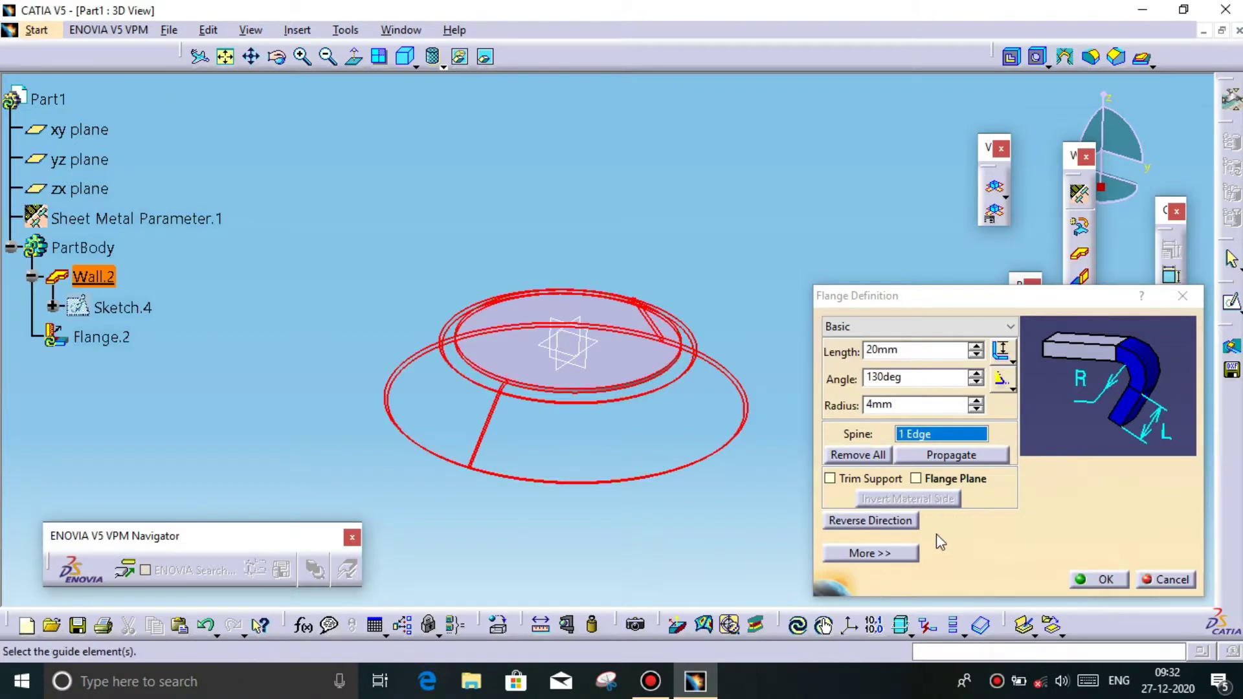
pyautogui.click(892, 522)
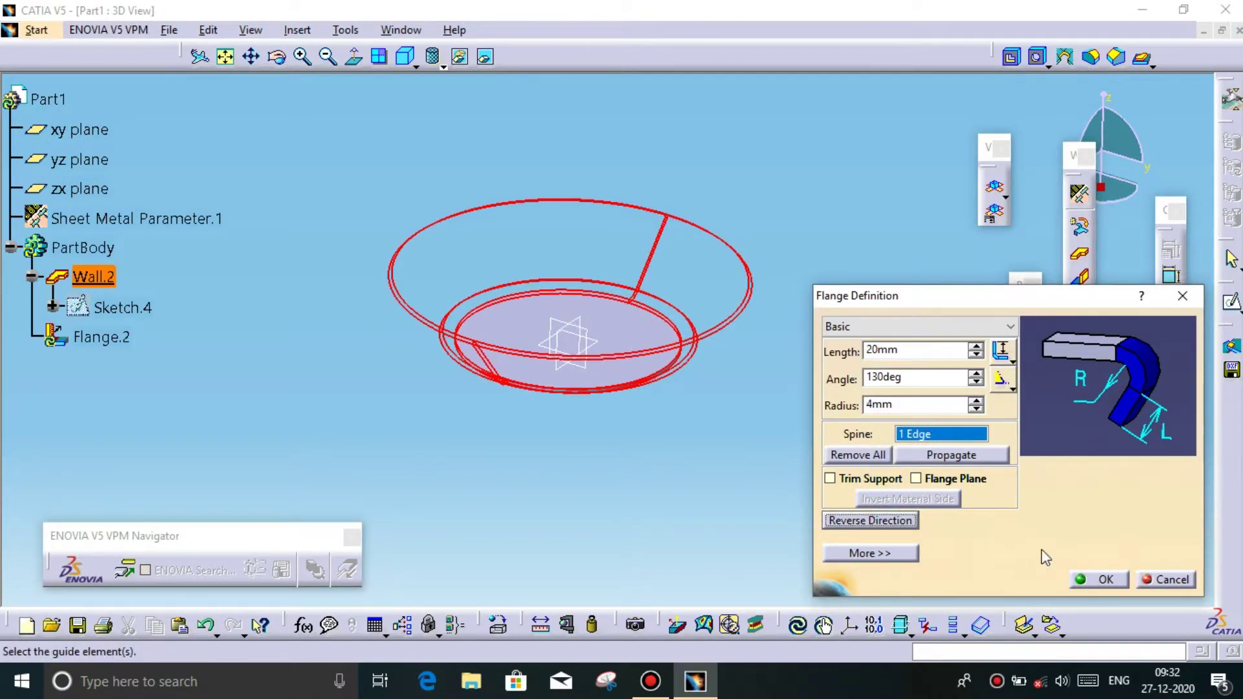
pyautogui.click(1094, 579)
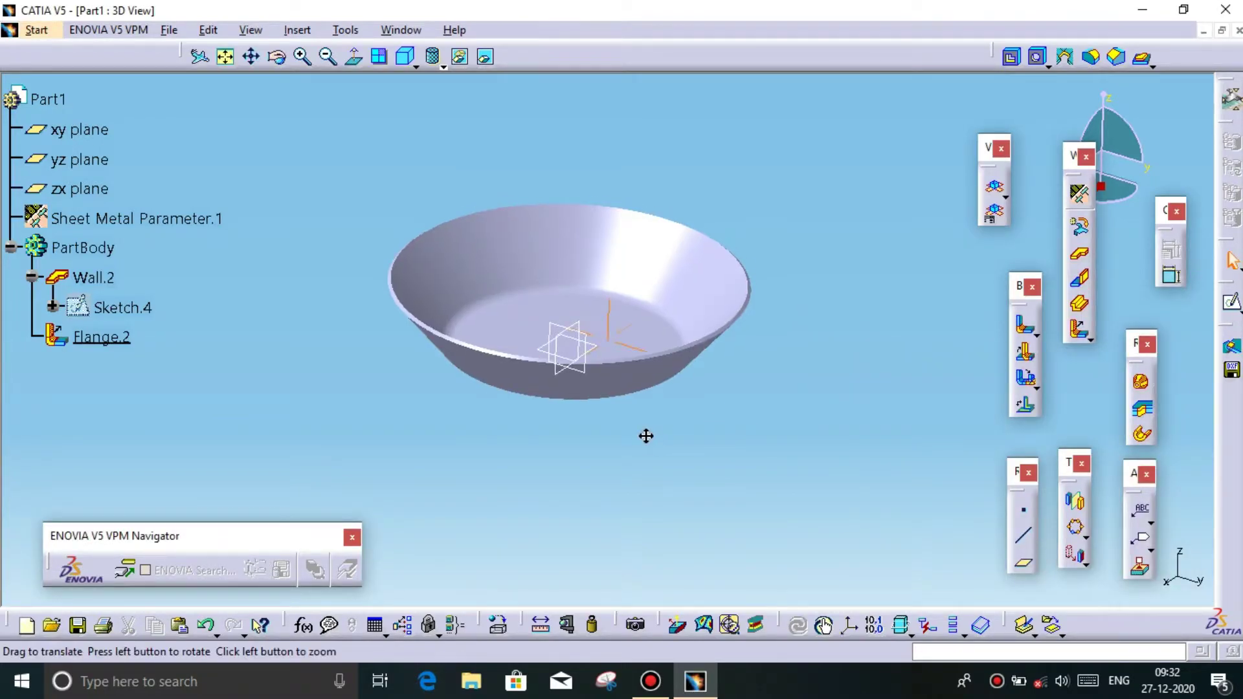
pyautogui.moveTo(651, 441); pyautogui.dragTo(657, 363, button='middle')
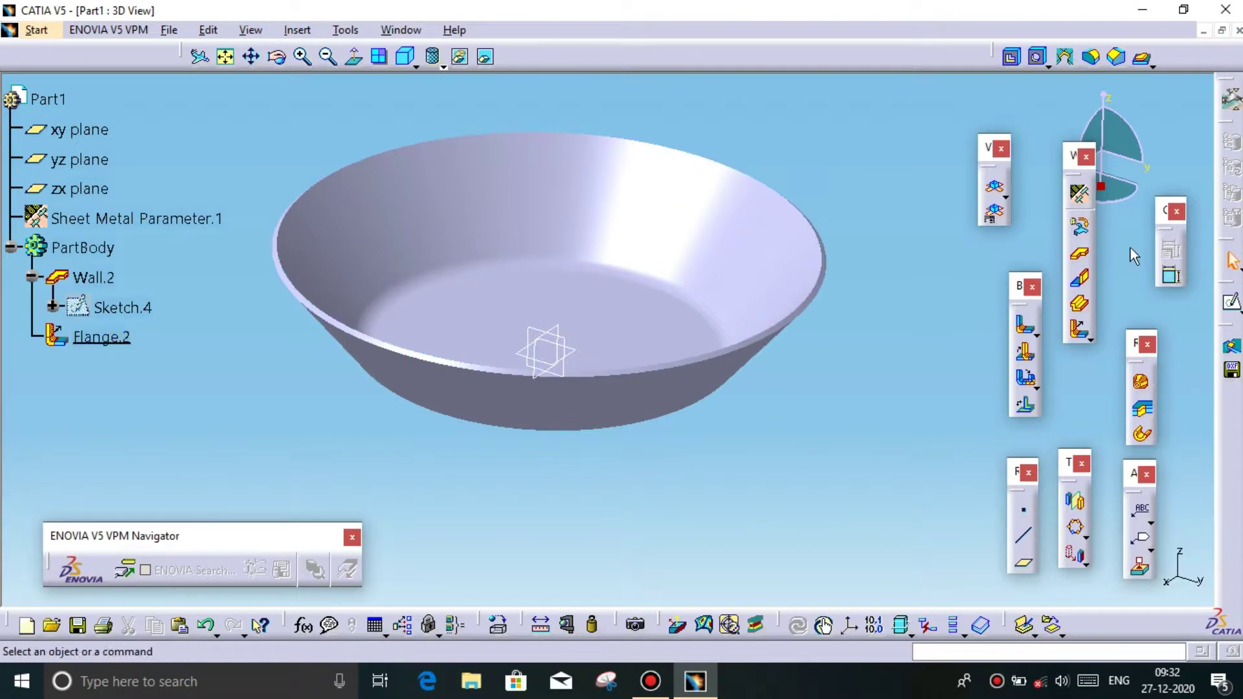
# Step: Unfold the part and start a new sketch on the flat face
pyautogui.click(996, 194)
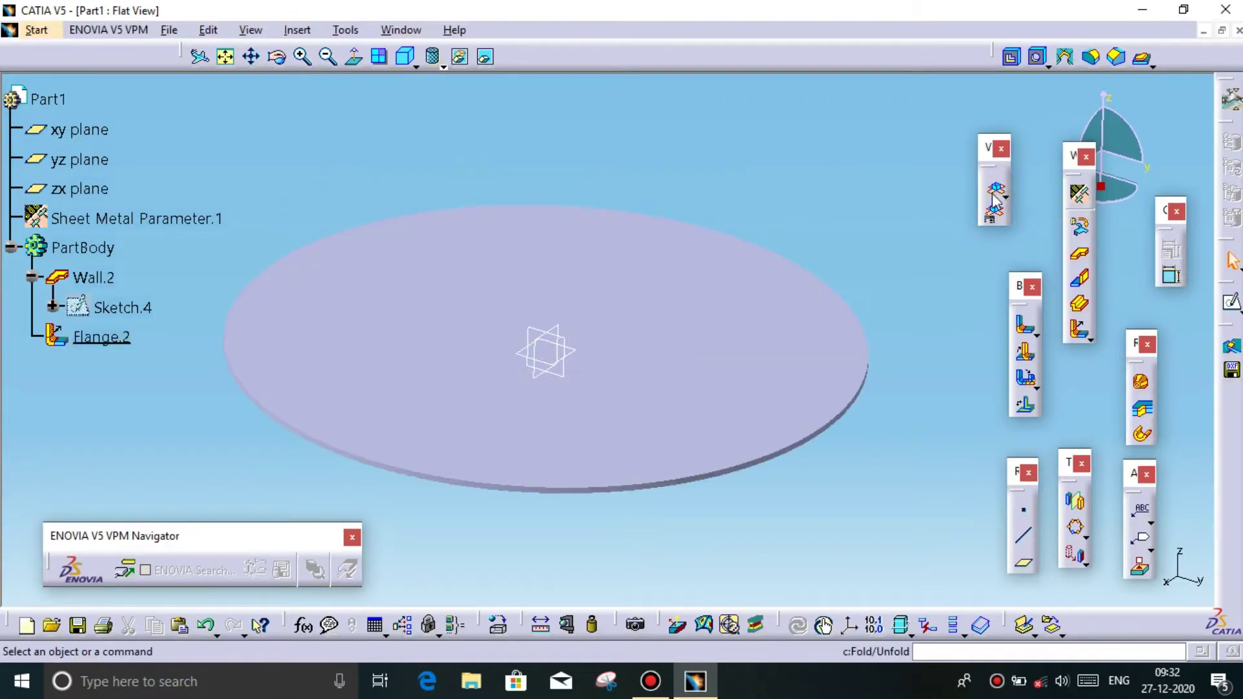
pyautogui.click(699, 357)
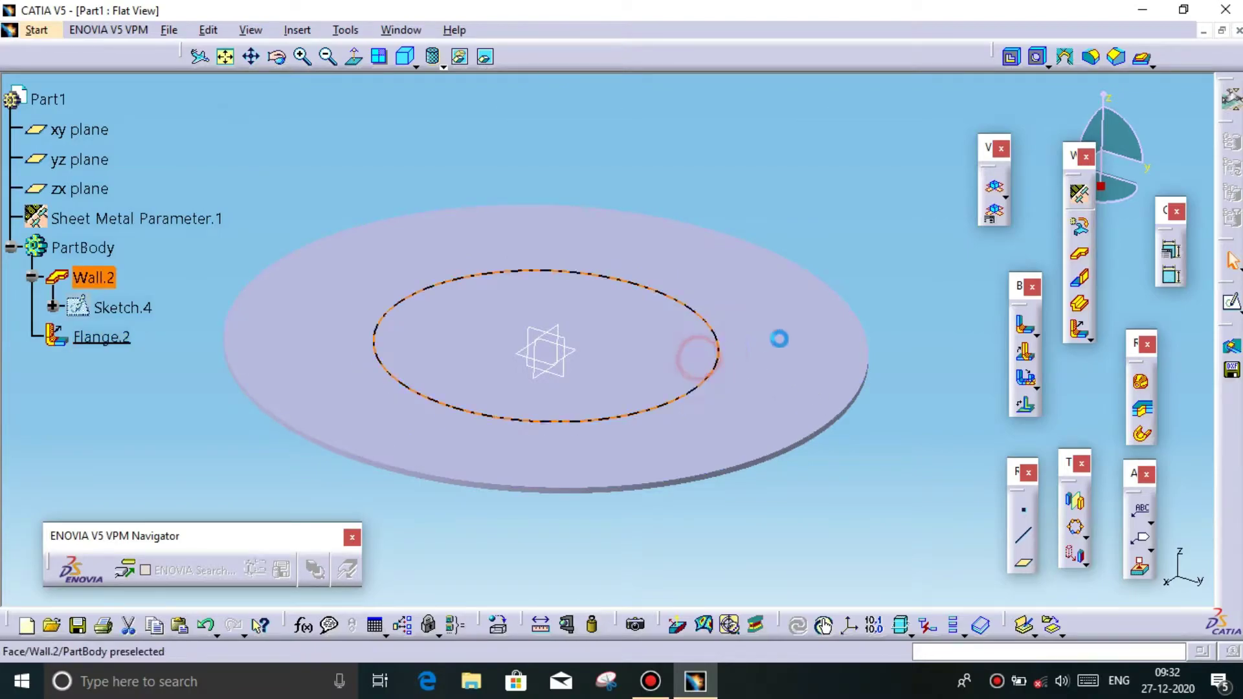
pyautogui.click(1228, 299)
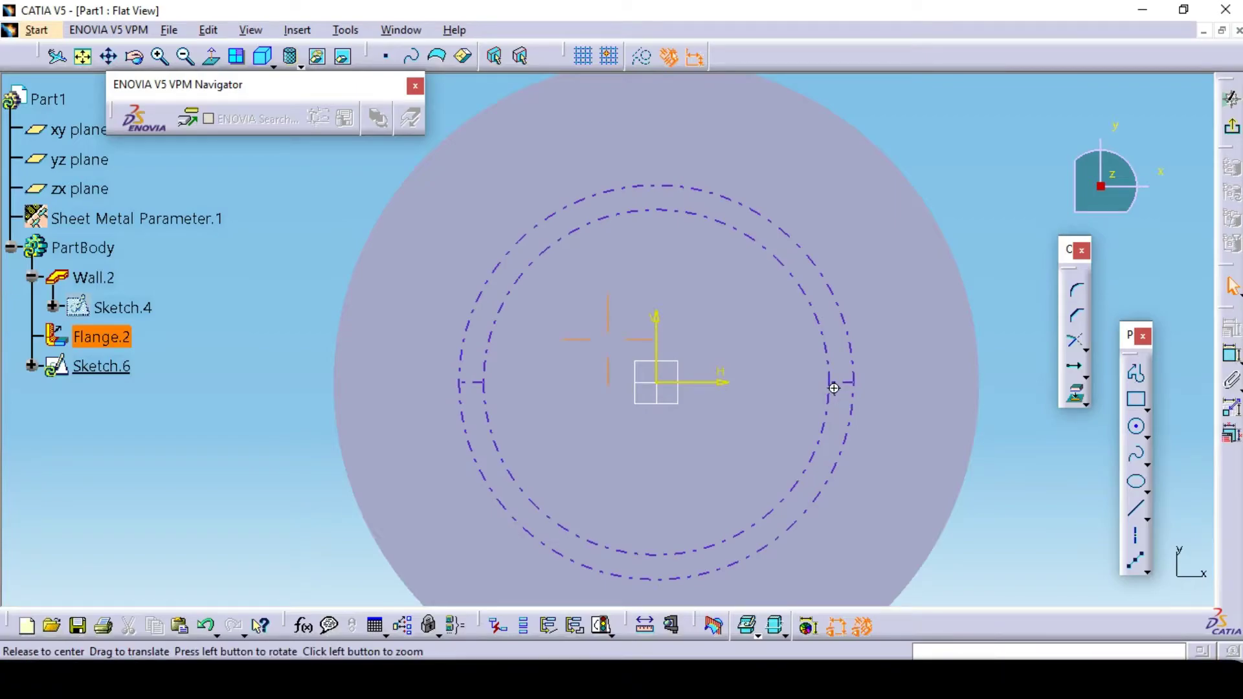
pyautogui.moveTo(835, 388); pyautogui.dragTo(1057, 480, button='middle')
# Step: Draw a small radially oriented ellipse right of centre near the rim, then exit the sketcher
pyautogui.click(1136, 426)
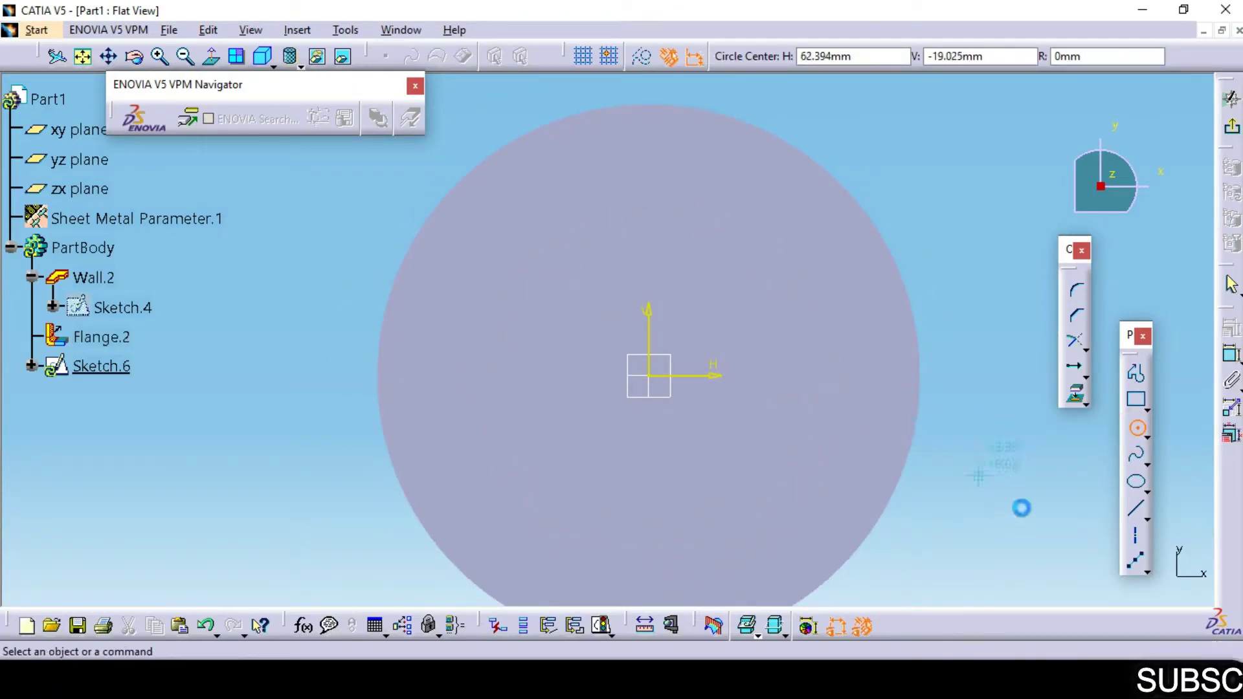
pyautogui.click(1136, 483)
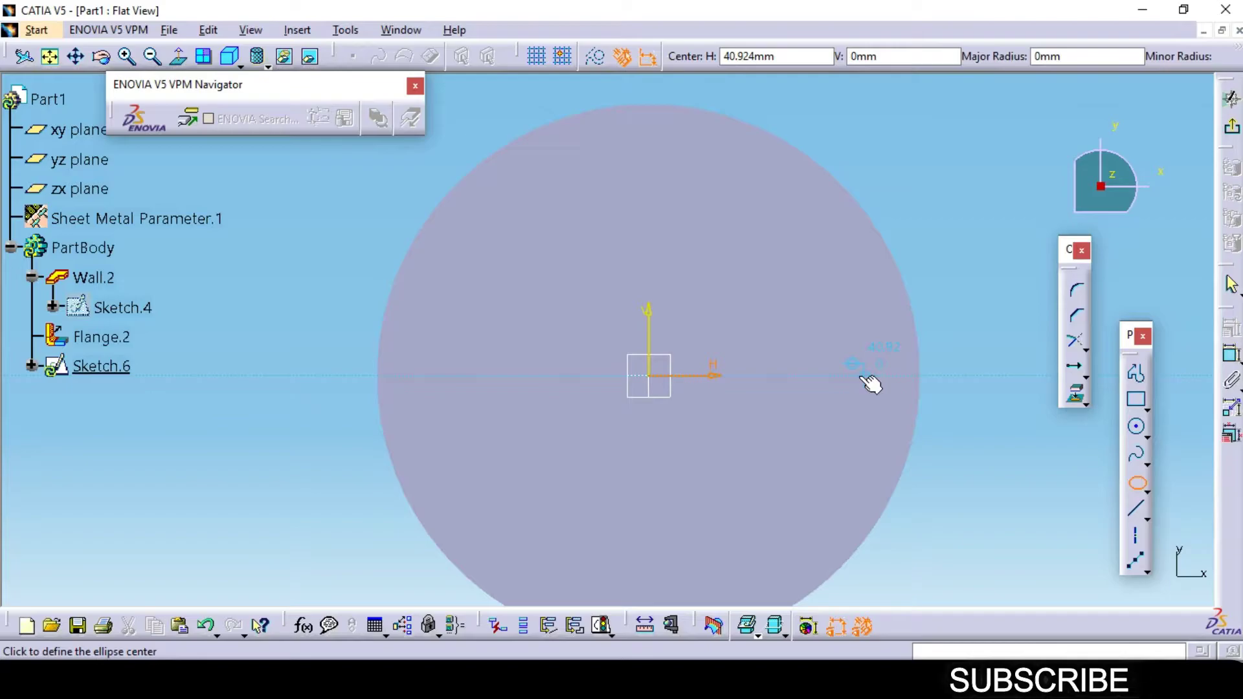
pyautogui.click(868, 369)
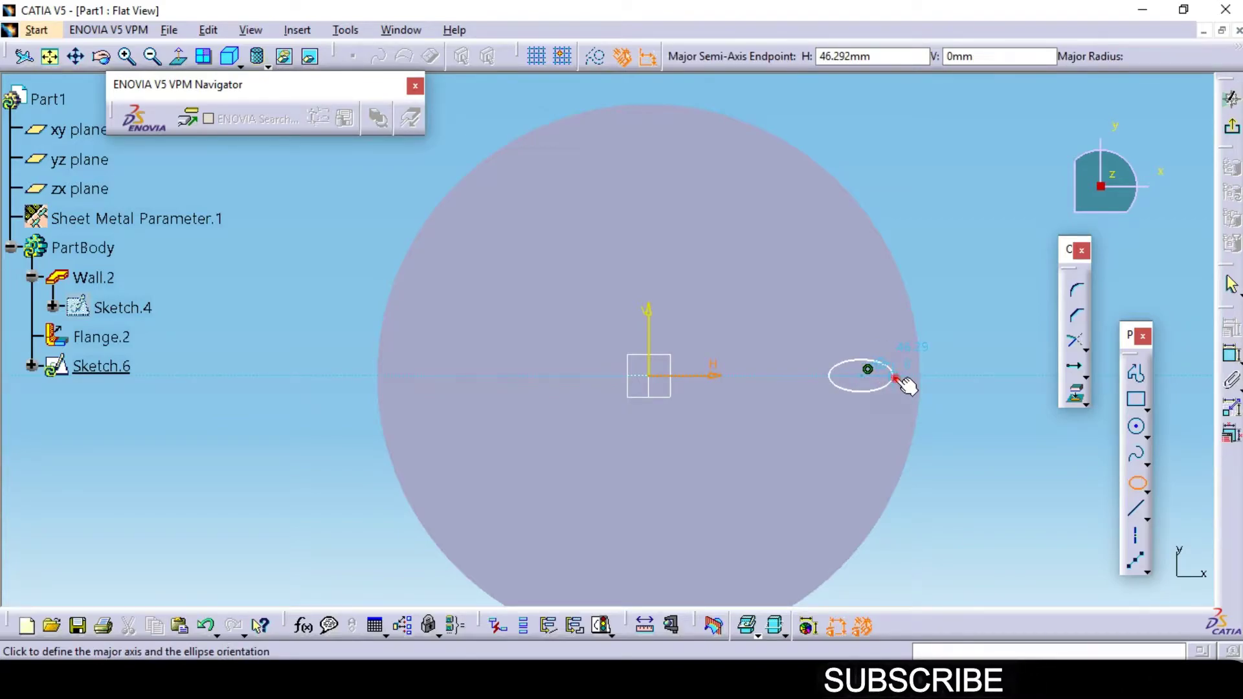
pyautogui.click(900, 369)
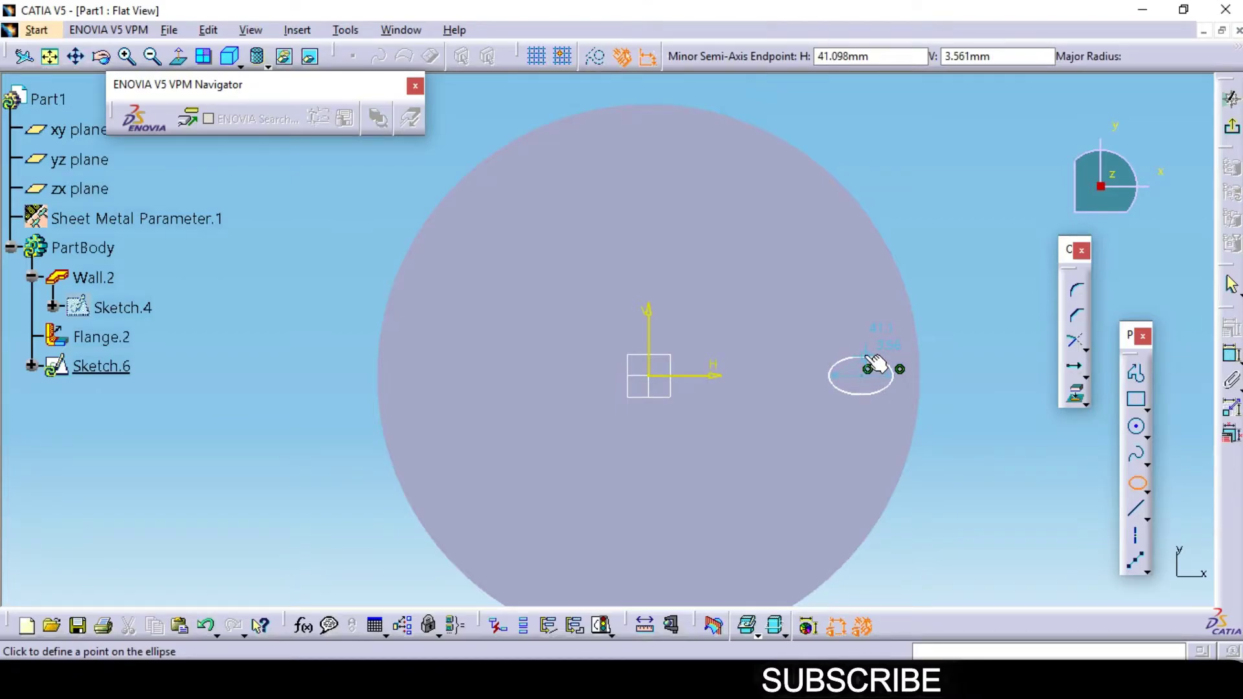
pyautogui.click(870, 361)
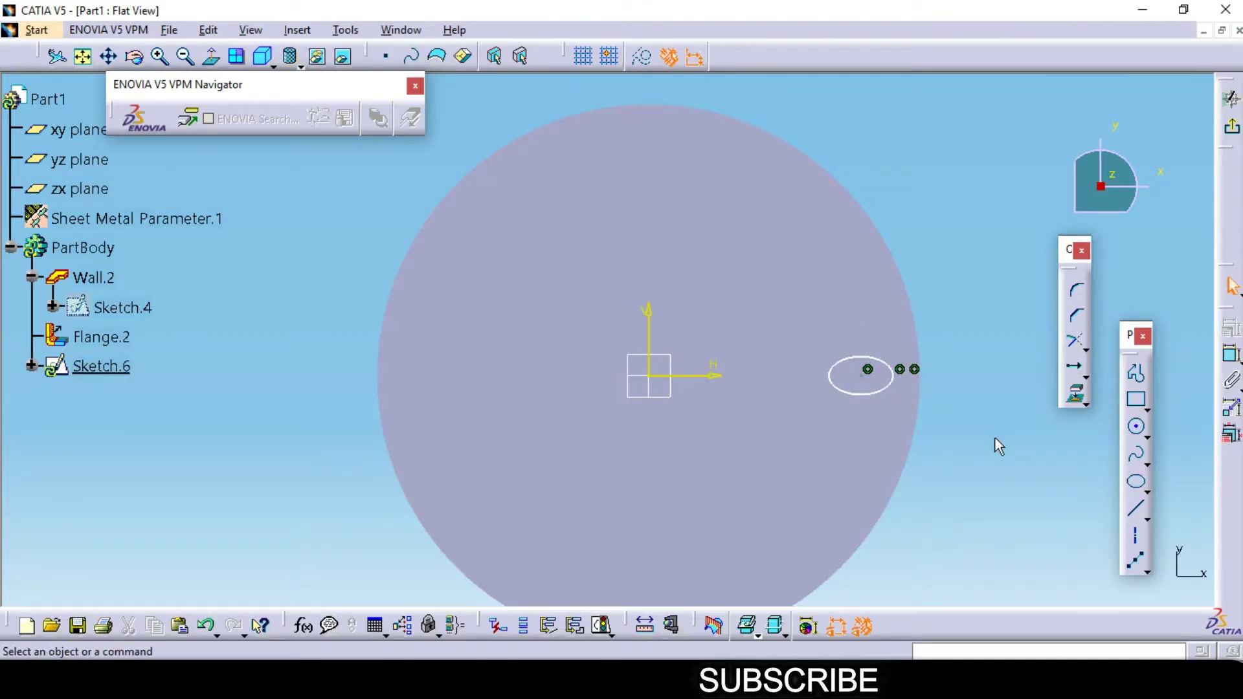
pyautogui.click(1232, 129)
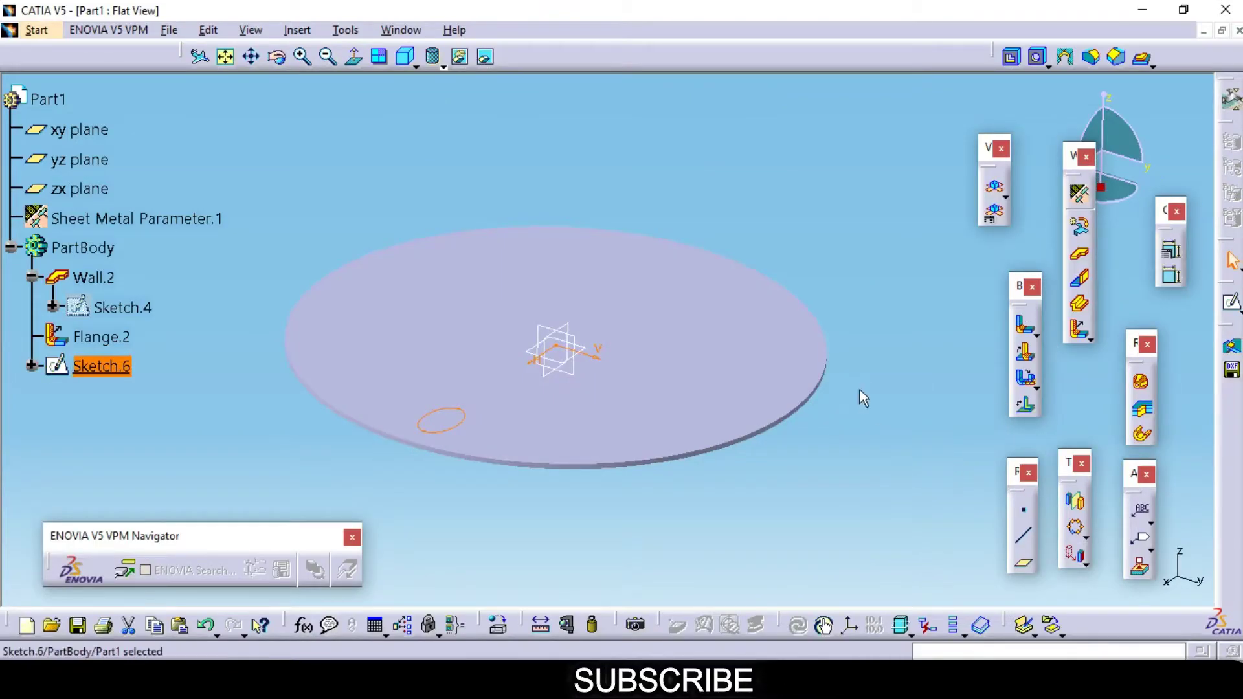
# Step: Cut Sketch.6's ellipse through the sheet up to next as Cut Out.2
pyautogui.click(1011, 57)
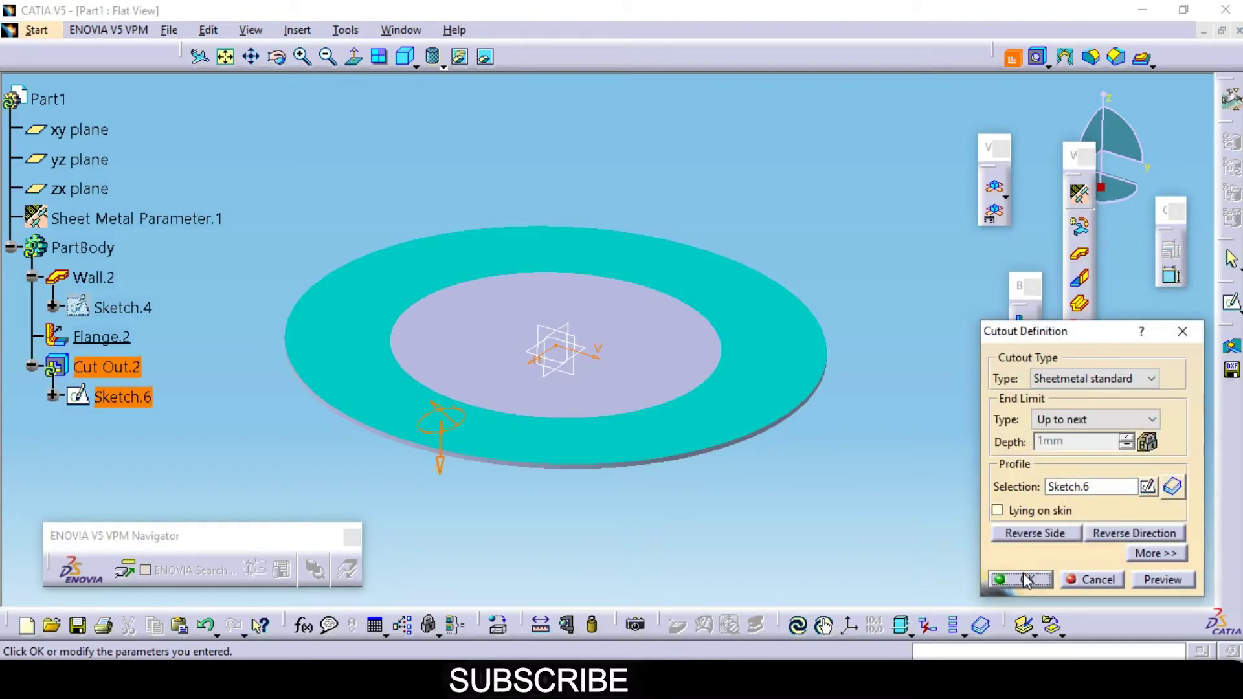
pyautogui.click(1024, 573)
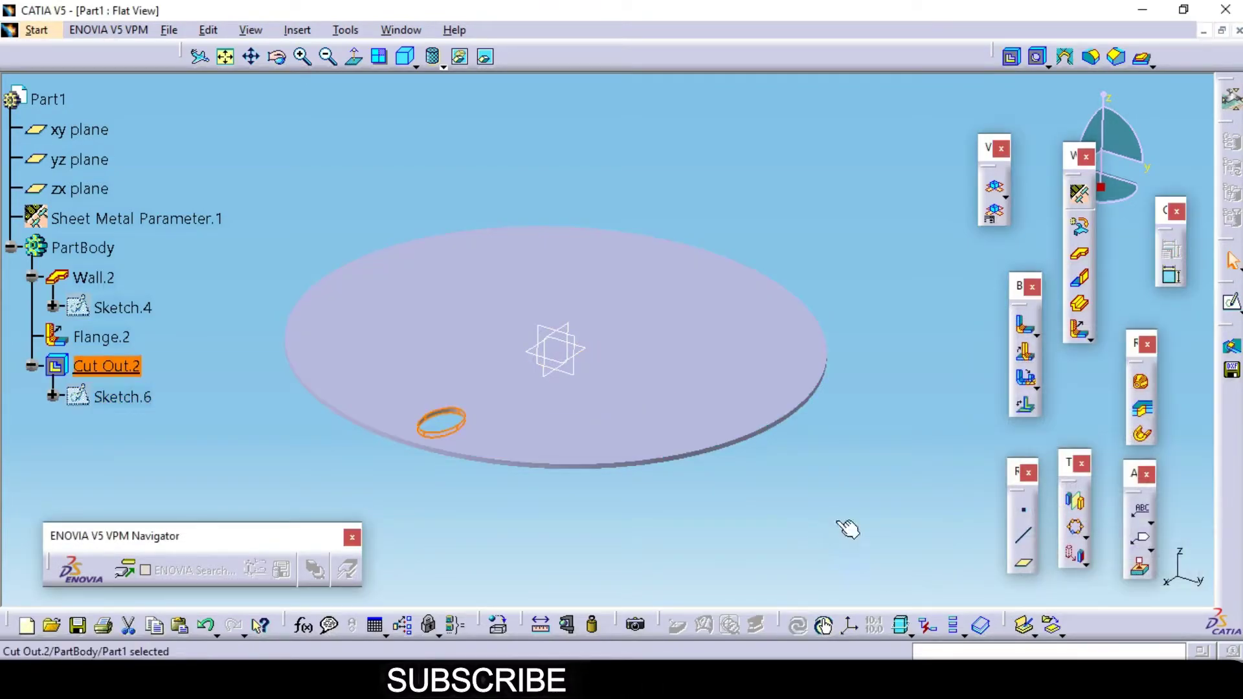
# Step: Pattern Cut Out.2 circularly about the xy plane: 15 instances over a complete crown
pyautogui.click(1075, 528)
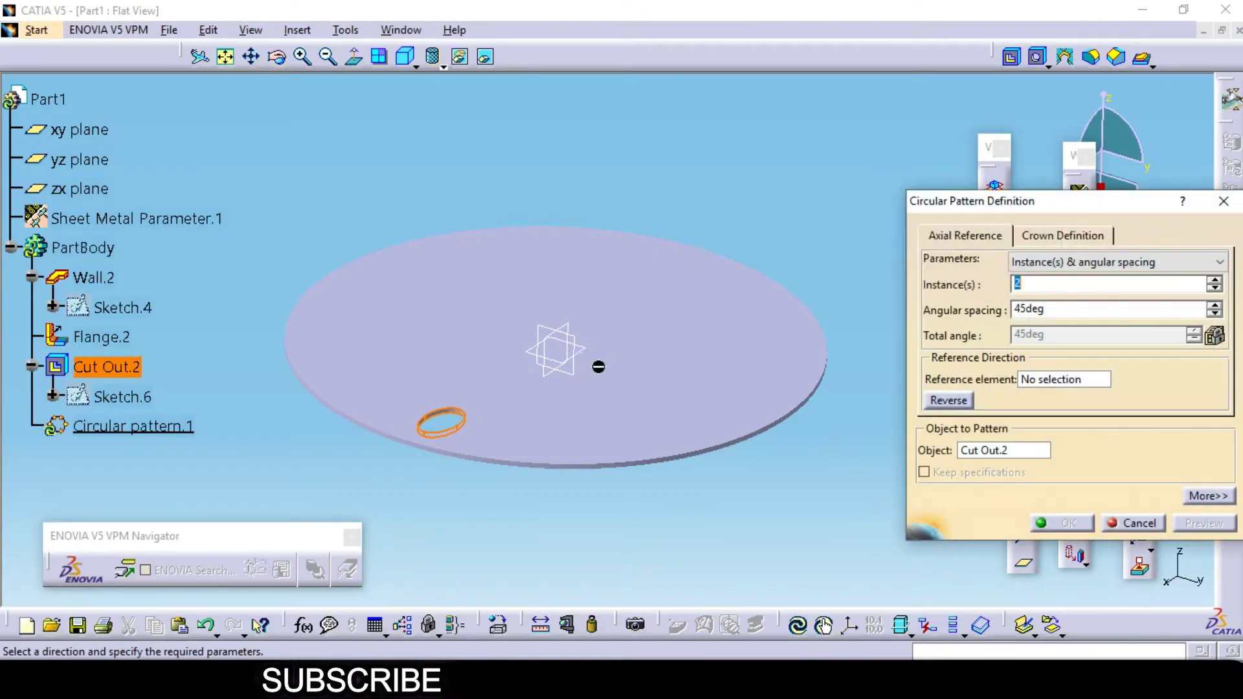
pyautogui.click(1064, 380)
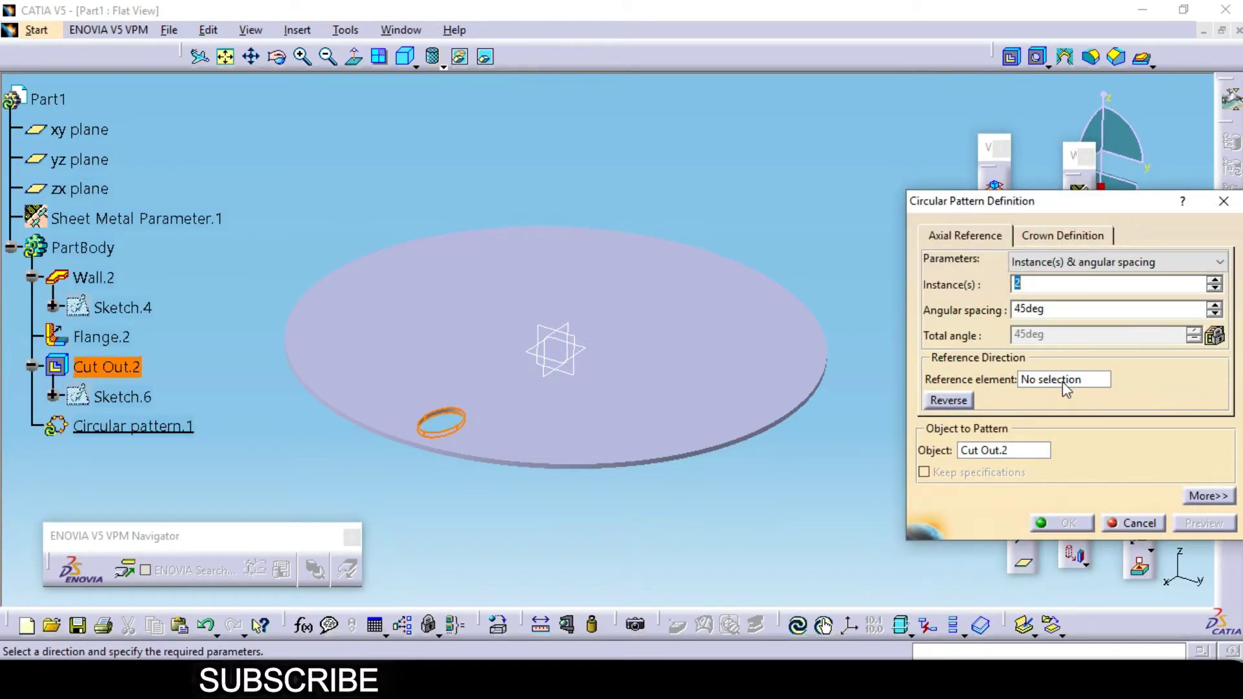
pyautogui.click(588, 350)
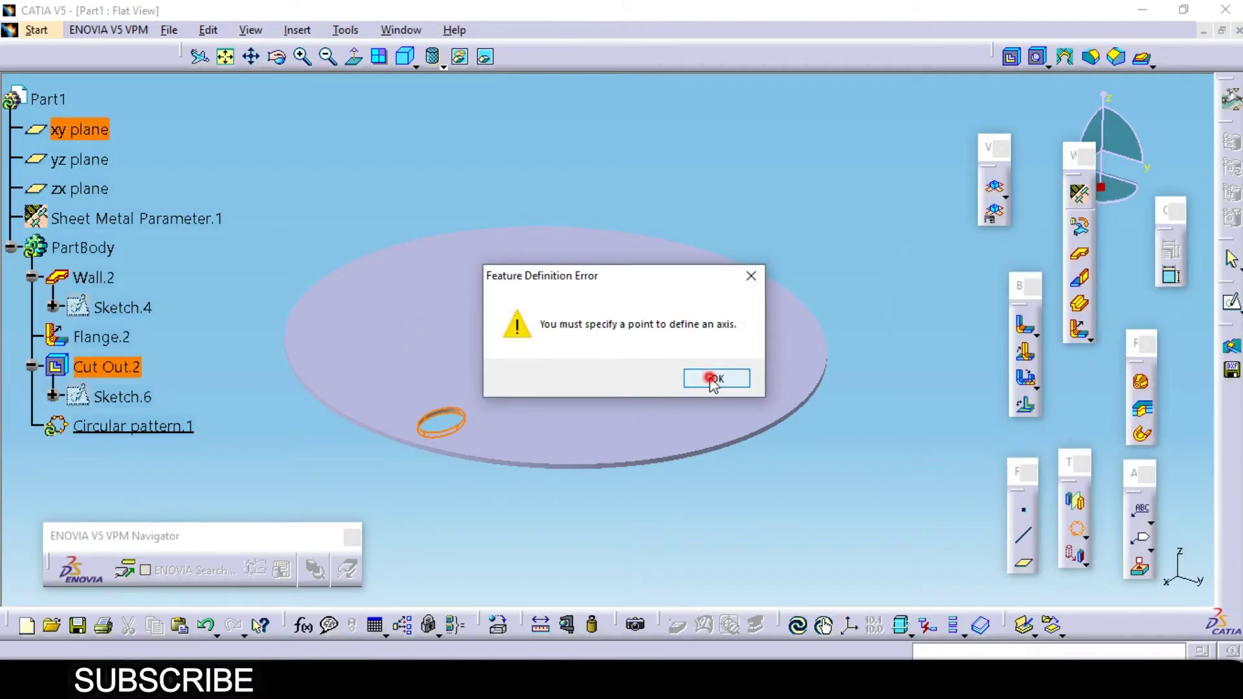
pyautogui.click(714, 379)
pyautogui.write('1')
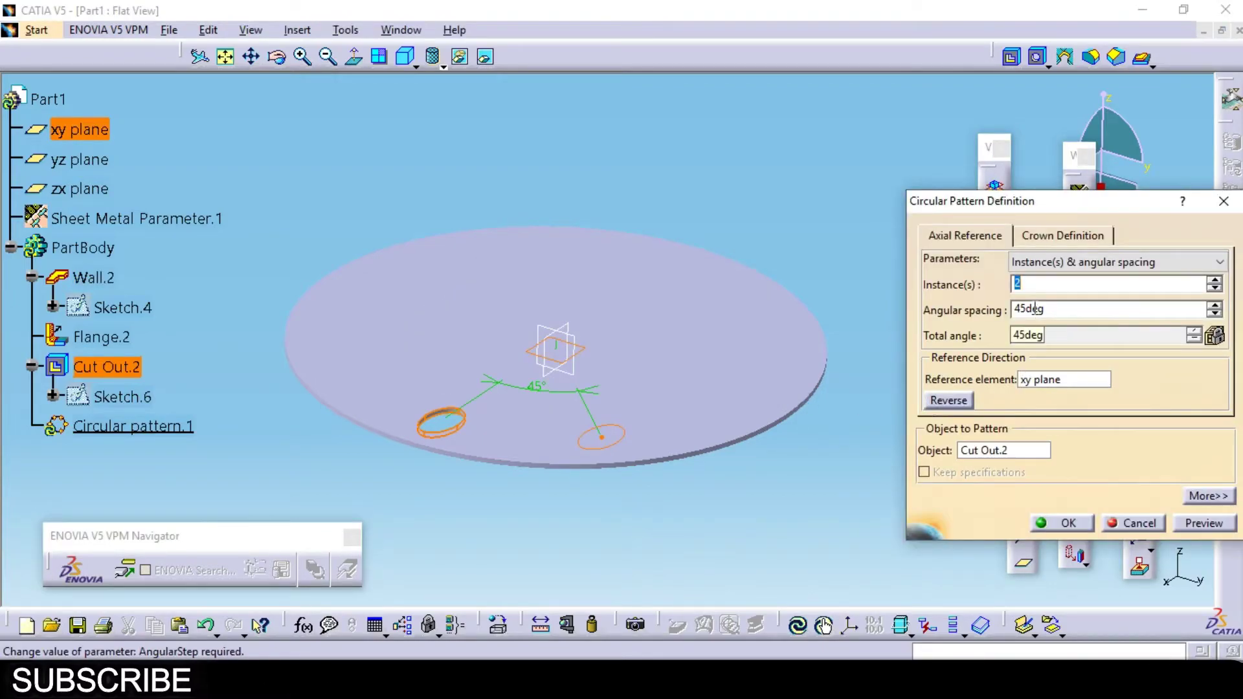
pyautogui.write('5')
pyautogui.click(1095, 334)
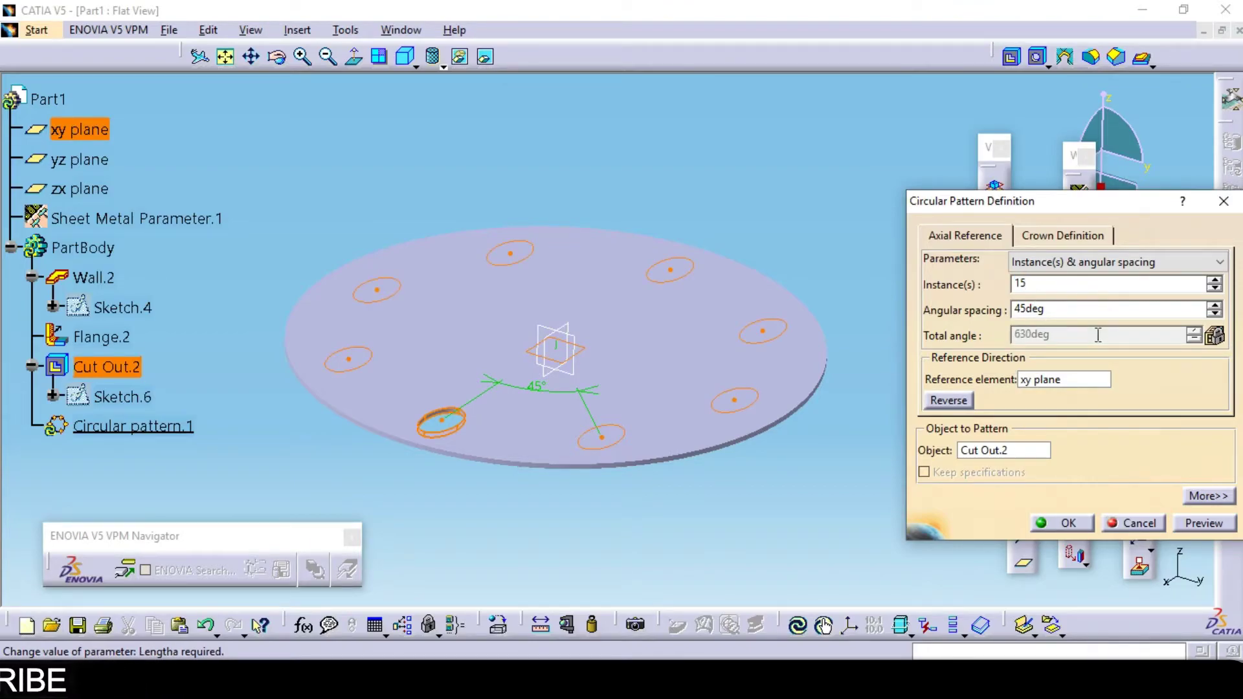
pyautogui.click(1094, 262)
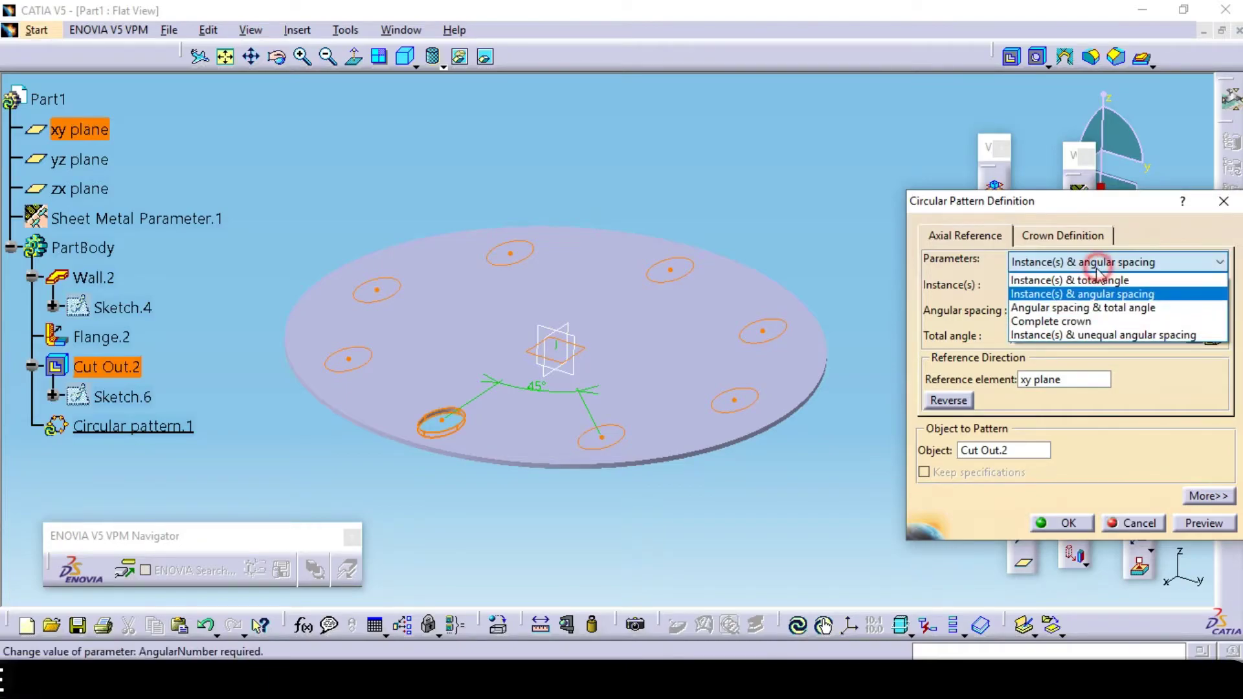
pyautogui.click(1076, 320)
pyautogui.write('15')
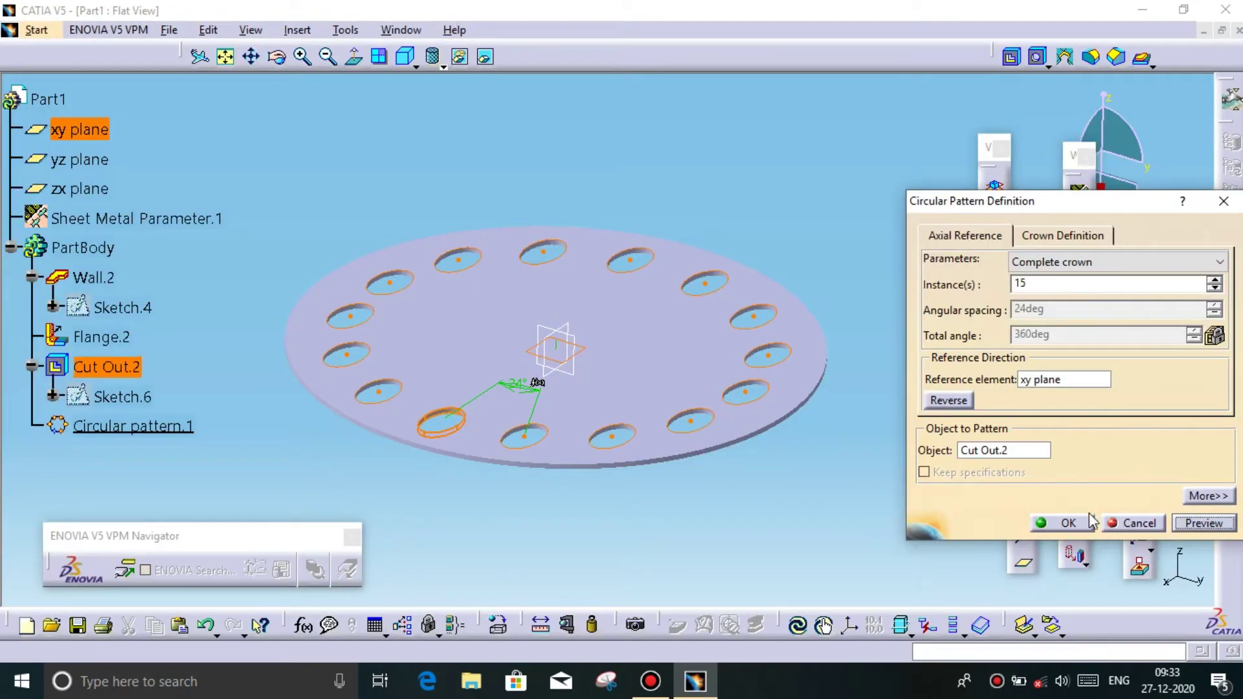
# Step: Accept the 15-hole circular pattern and fold the sheet back into the 3D bowl
pyautogui.click(1065, 525)
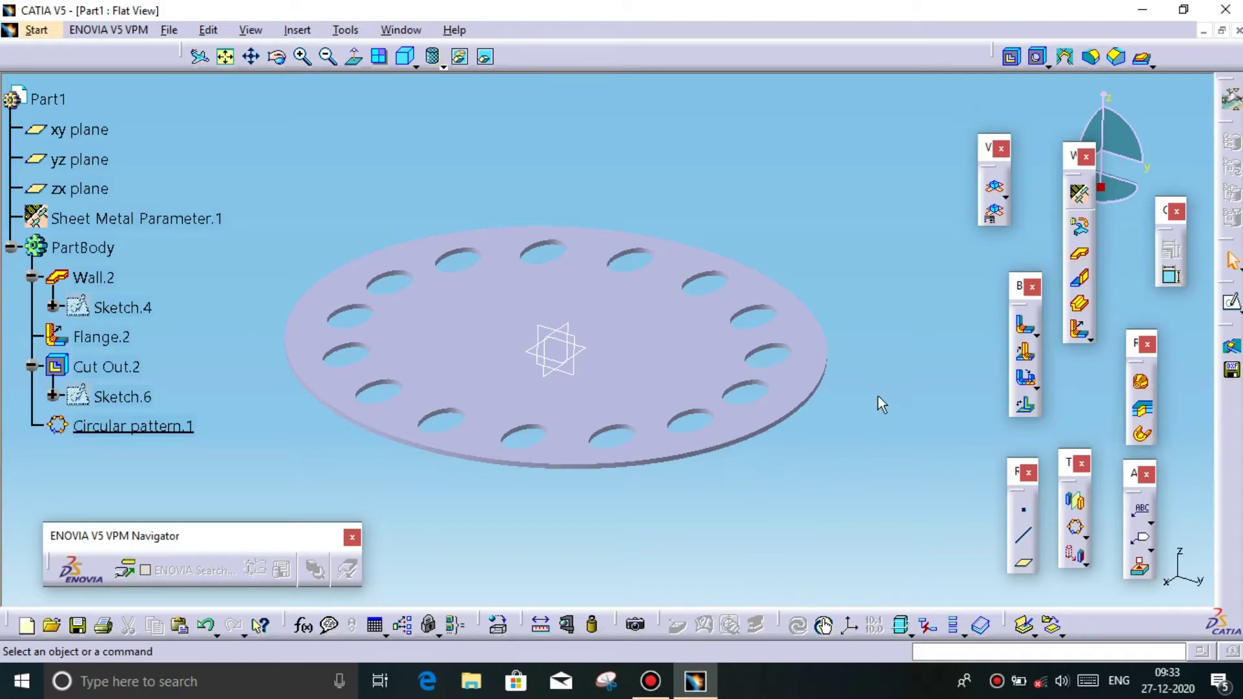
pyautogui.click(997, 187)
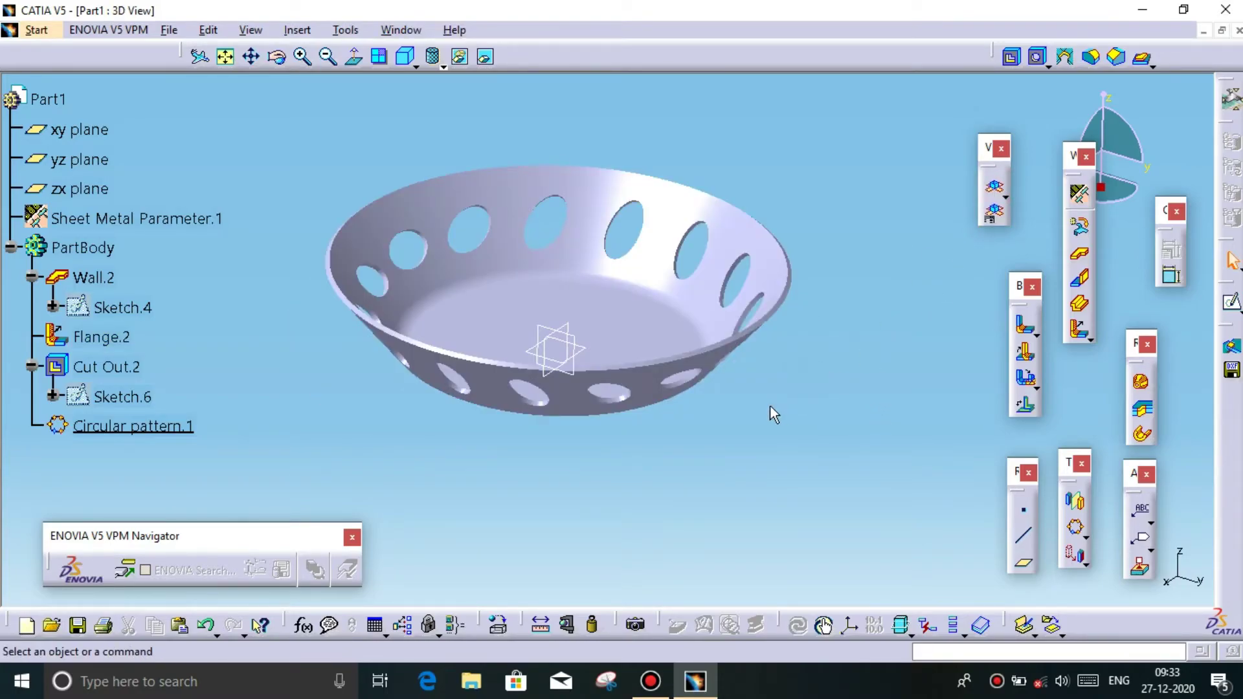
pyautogui.moveTo(767, 407)
pyautogui.mouseDown(button='middle')
pyautogui.moveTo(549, 421)
pyautogui.moveTo(763, 352)
pyautogui.moveTo(893, 327)
pyautogui.moveTo(917, 288)
pyautogui.moveTo(907, 287)
pyautogui.mouseUp(button='middle')
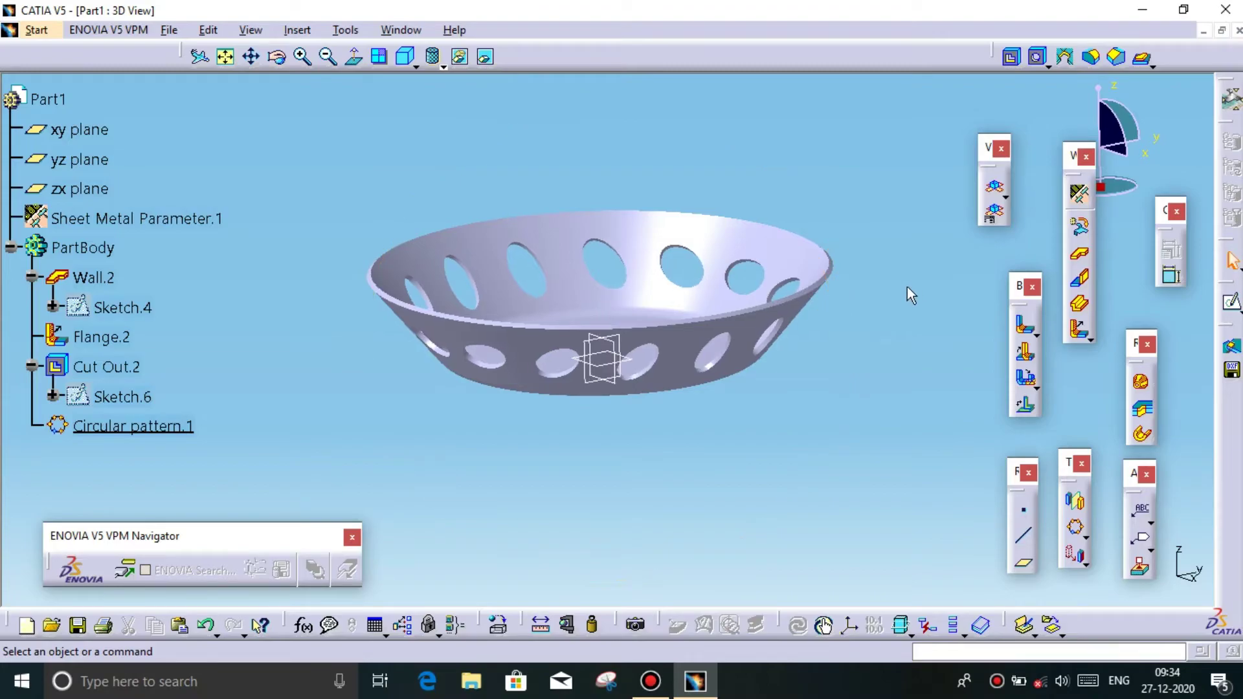
pyautogui.moveTo(688, 386)
pyautogui.mouseDown(button='middle')
pyautogui.moveTo(708, 436)
pyautogui.moveTo(741, 457)
pyautogui.mouseUp(button='middle')
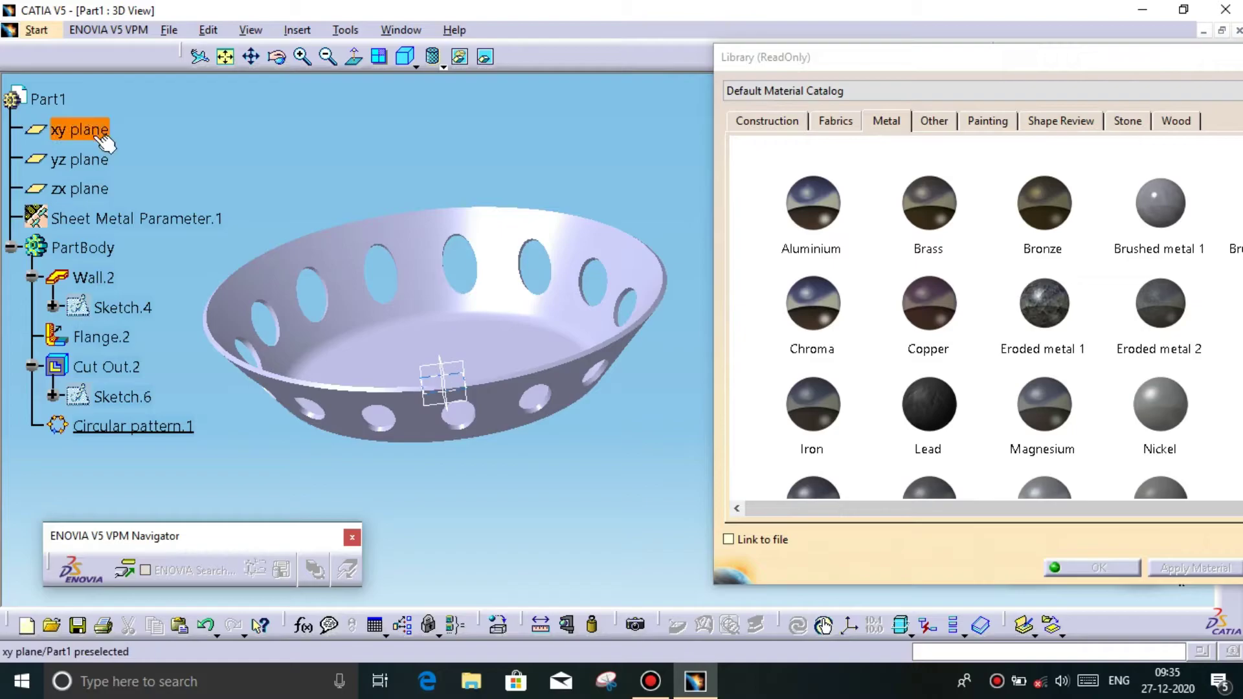
# Step: Hide the xy, yz and zx reference planes
pyautogui.keyDown('ctrl'); pyautogui.click(92, 159); pyautogui.keyUp('ctrl')
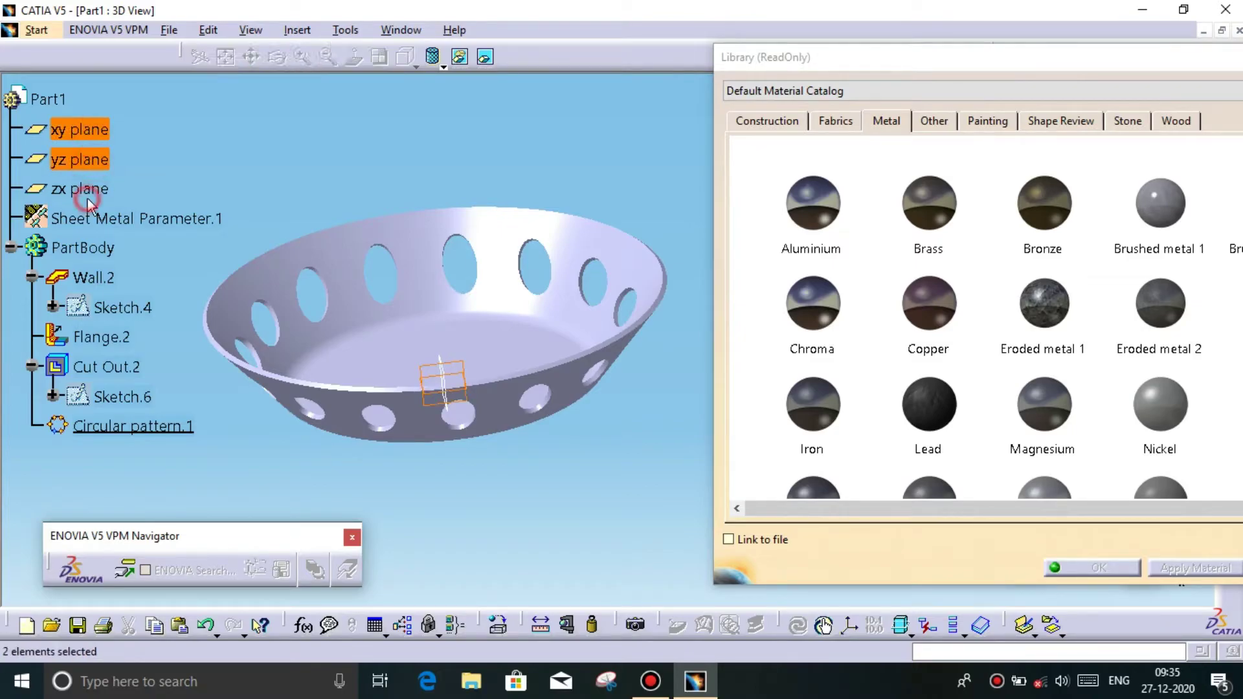
pyautogui.keyDown('ctrl'); pyautogui.click(97, 189); pyautogui.keyUp('ctrl')
pyautogui.rightClick(97, 190)
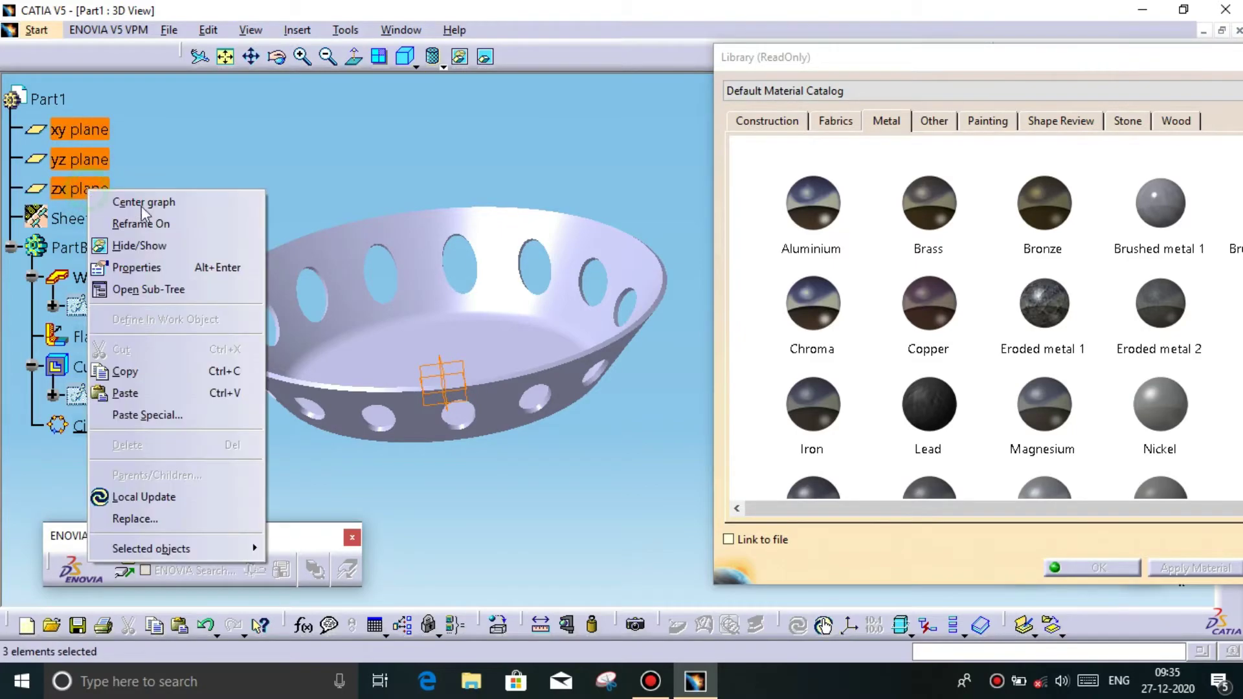
pyautogui.click(136, 246)
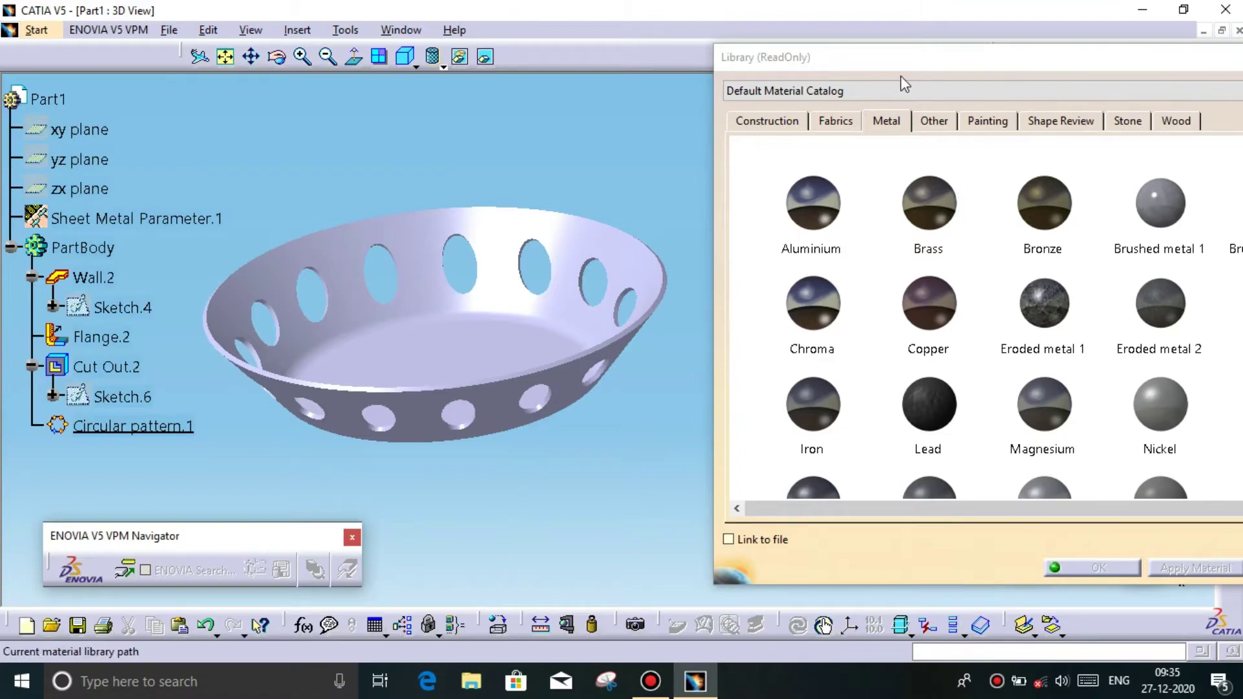
# Step: Paint the bowl with the DS Yellow material from the Painting library
pyautogui.click(989, 120)
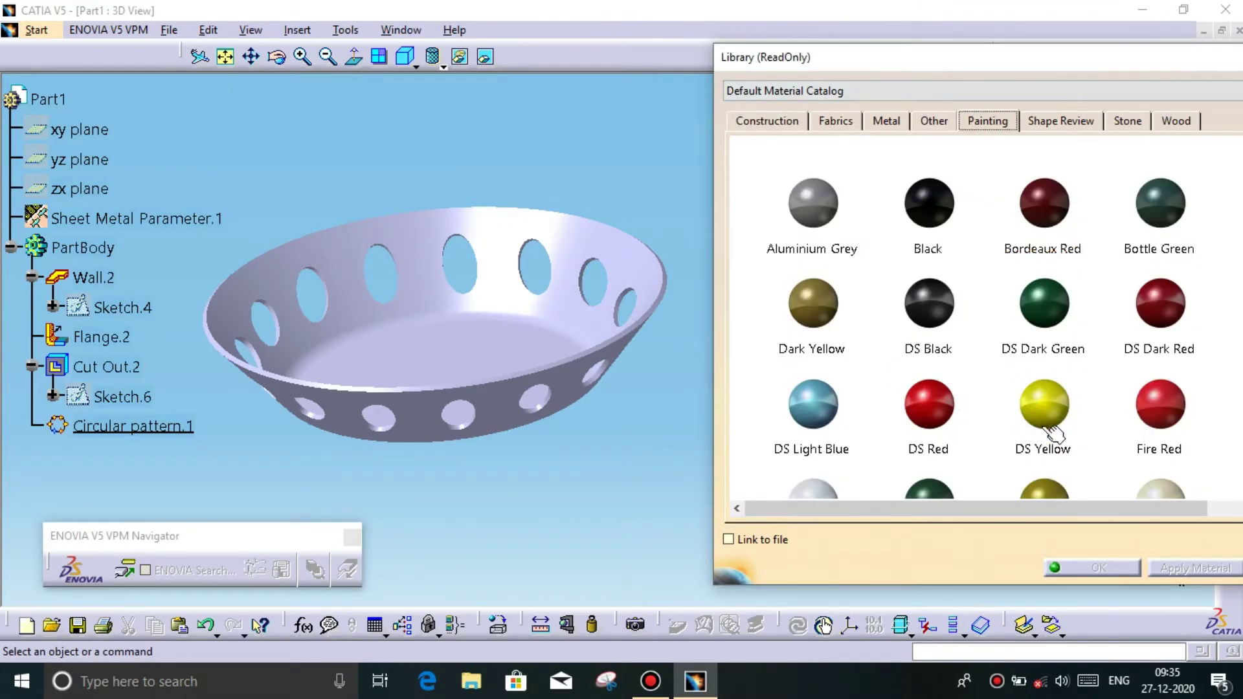
pyautogui.scroll(-1, 1066, 363)
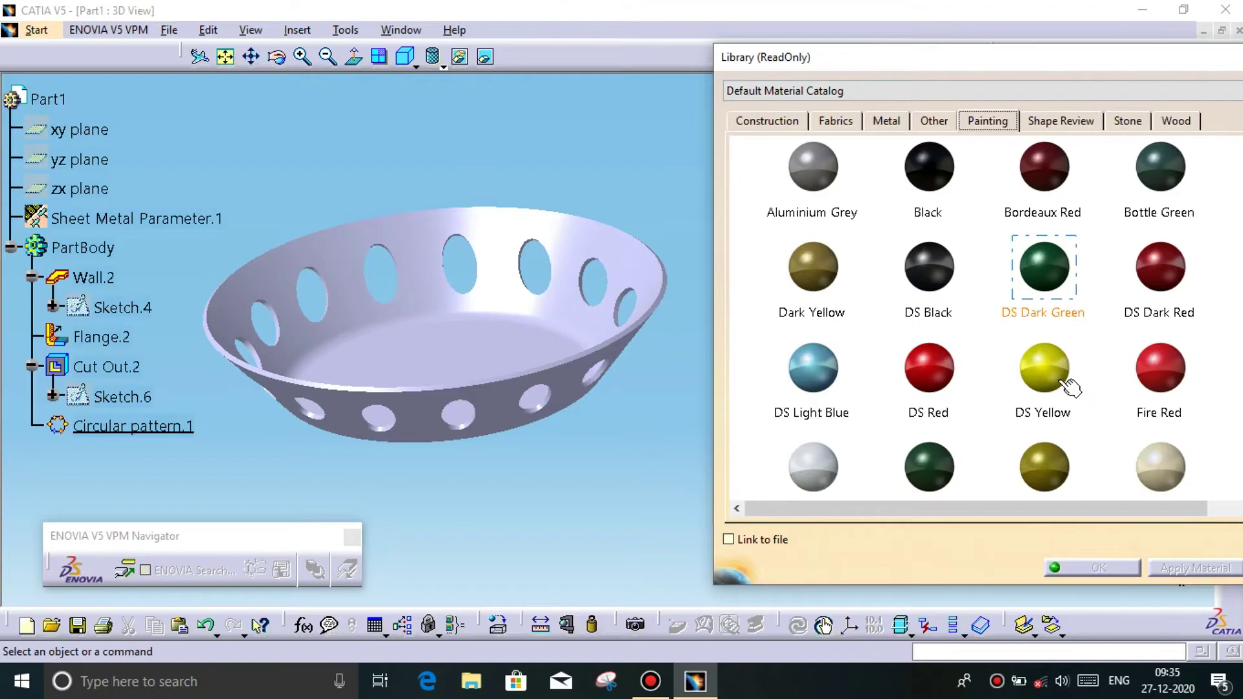
pyautogui.click(1045, 365)
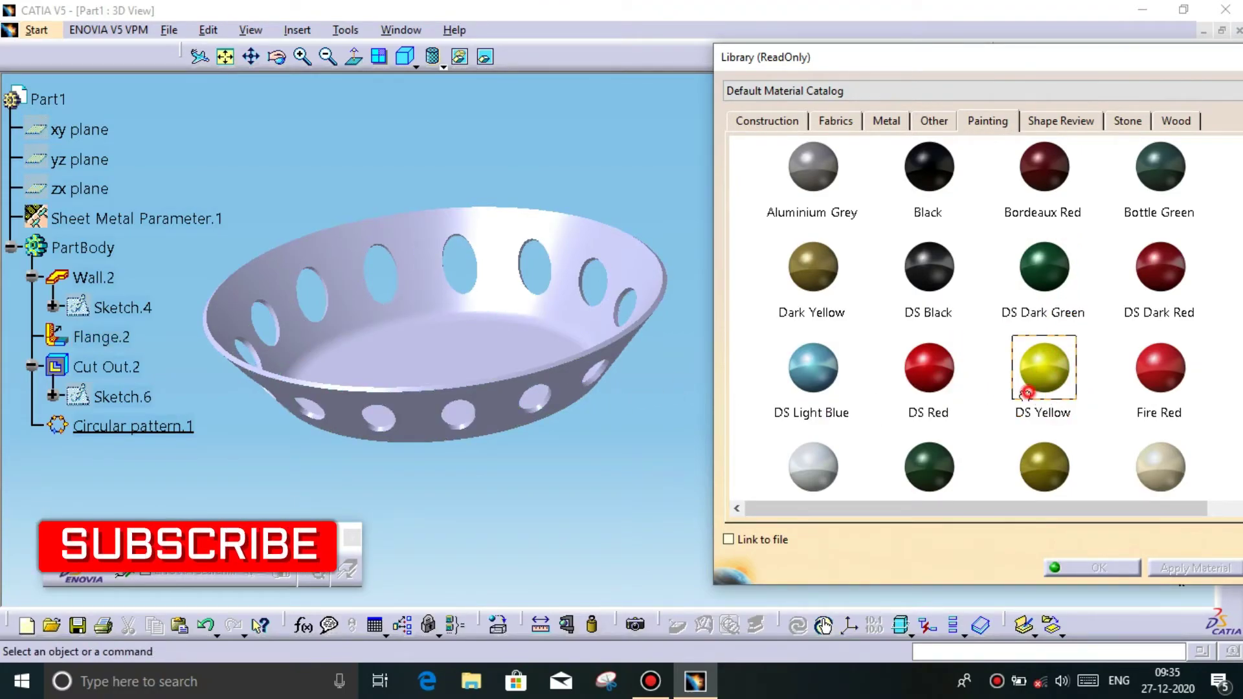
pyautogui.moveTo(1043, 367)
pyautogui.mouseDown()
pyautogui.moveTo(495, 400)
pyautogui.moveTo(573, 382)
pyautogui.mouseUp()
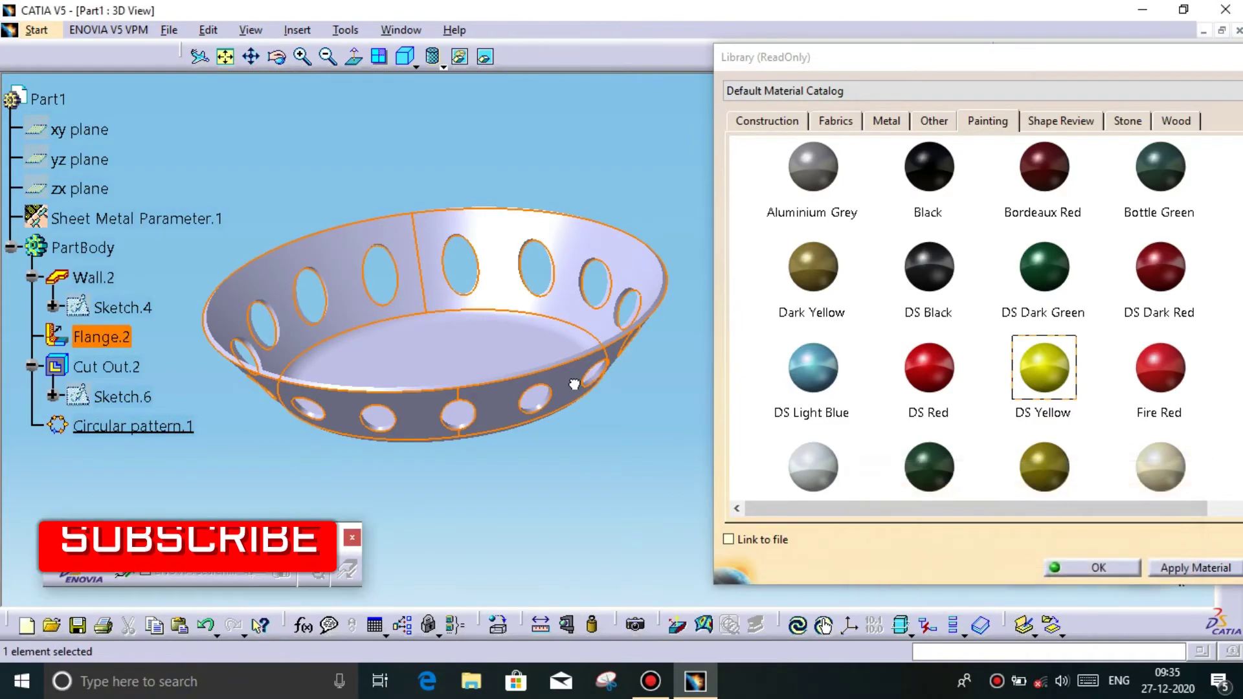
pyautogui.click(606, 499)
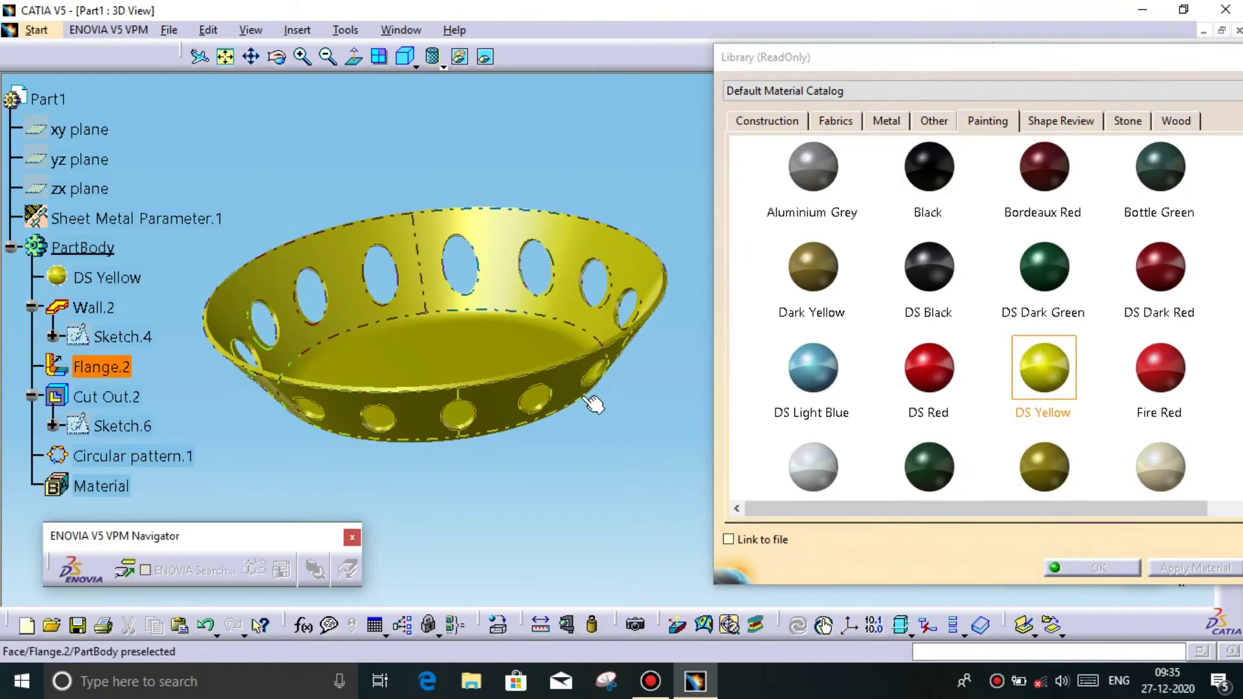
pyautogui.moveTo(589, 411); pyautogui.dragTo(561, 426, button='middle')
pyautogui.moveTo(553, 430)
pyautogui.mouseDown(button='middle')
pyautogui.moveTo(516, 485)
pyautogui.moveTo(592, 457)
pyautogui.mouseUp(button='middle')
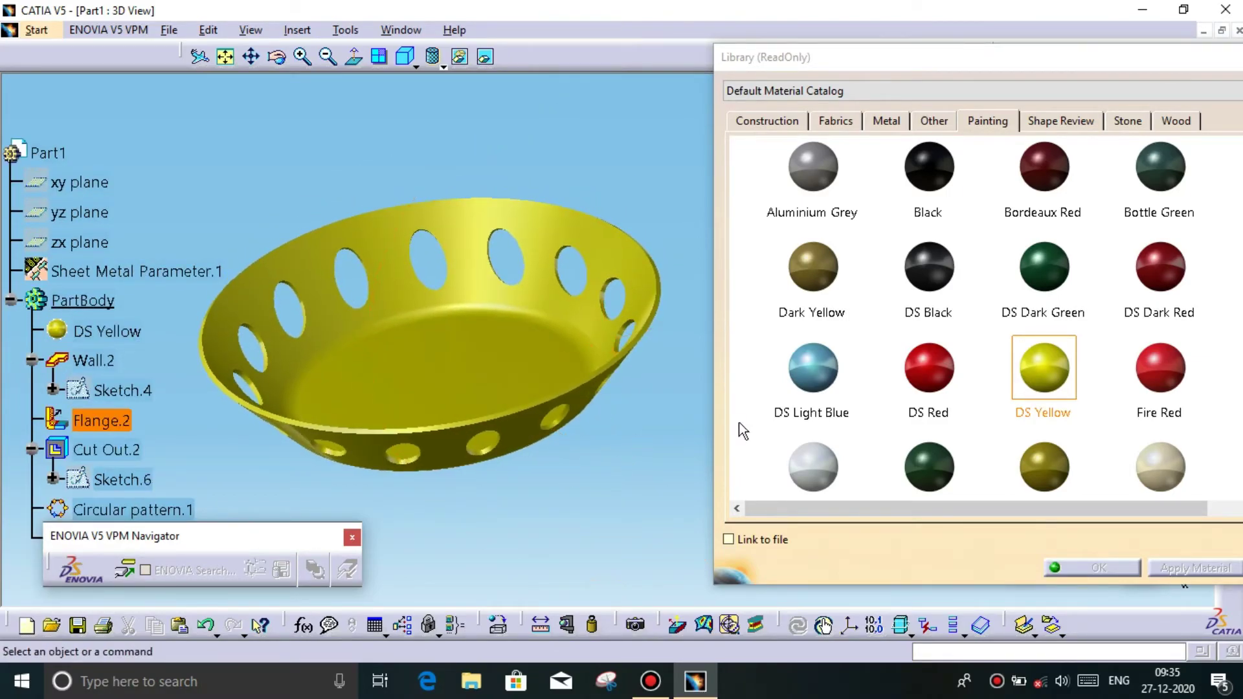
pyautogui.click(949, 293)
pyautogui.scroll(-2, 968, 292)
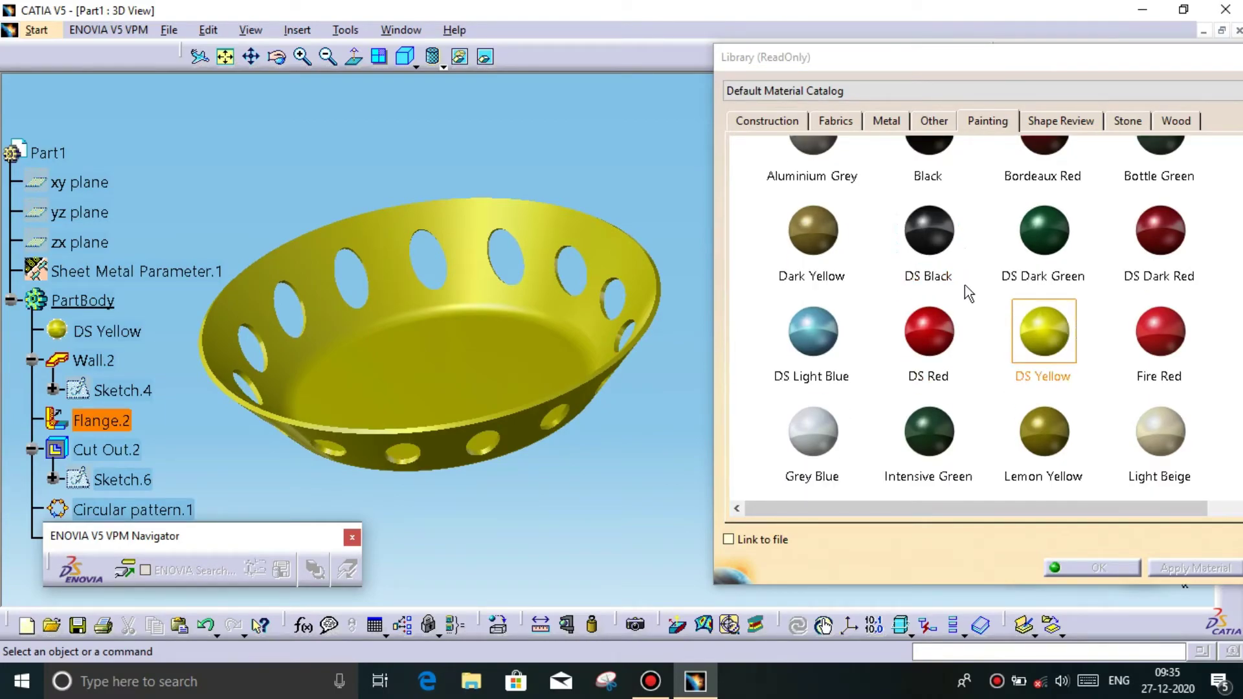
# Step: Enable radial alignment of instances in Circular pattern.1's crown definition
pyautogui.click(1098, 568)
pyautogui.doubleClick(155, 350)
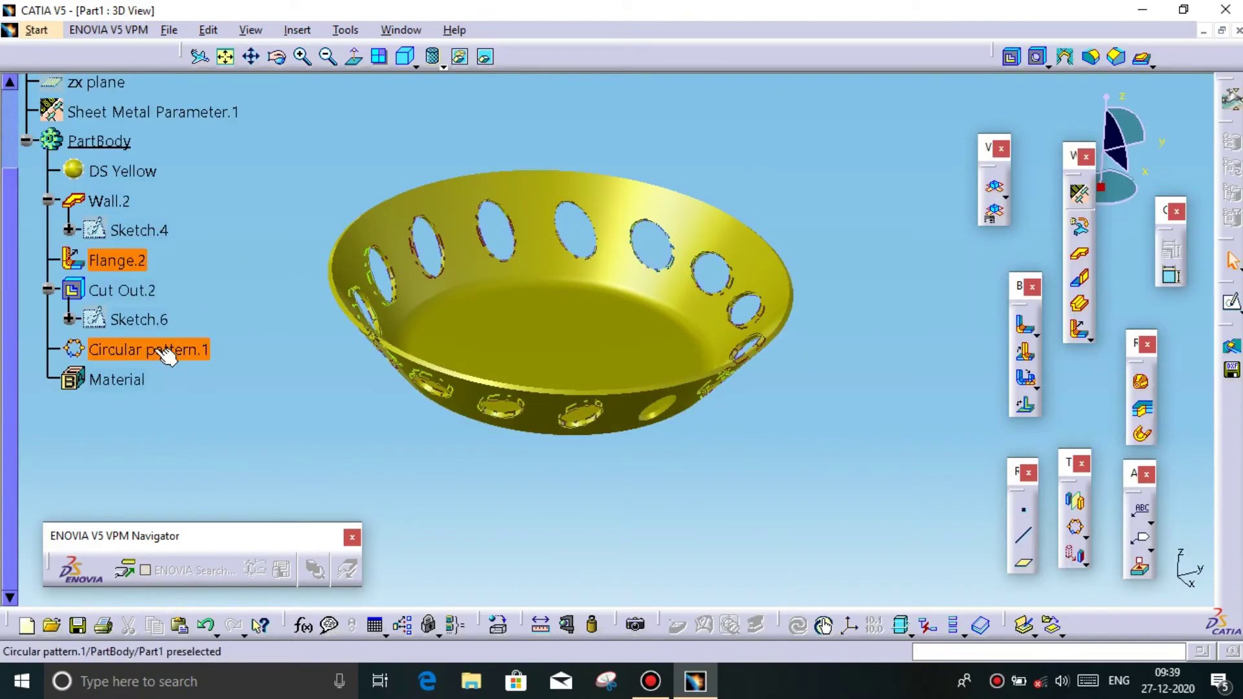
pyautogui.click(666, 378)
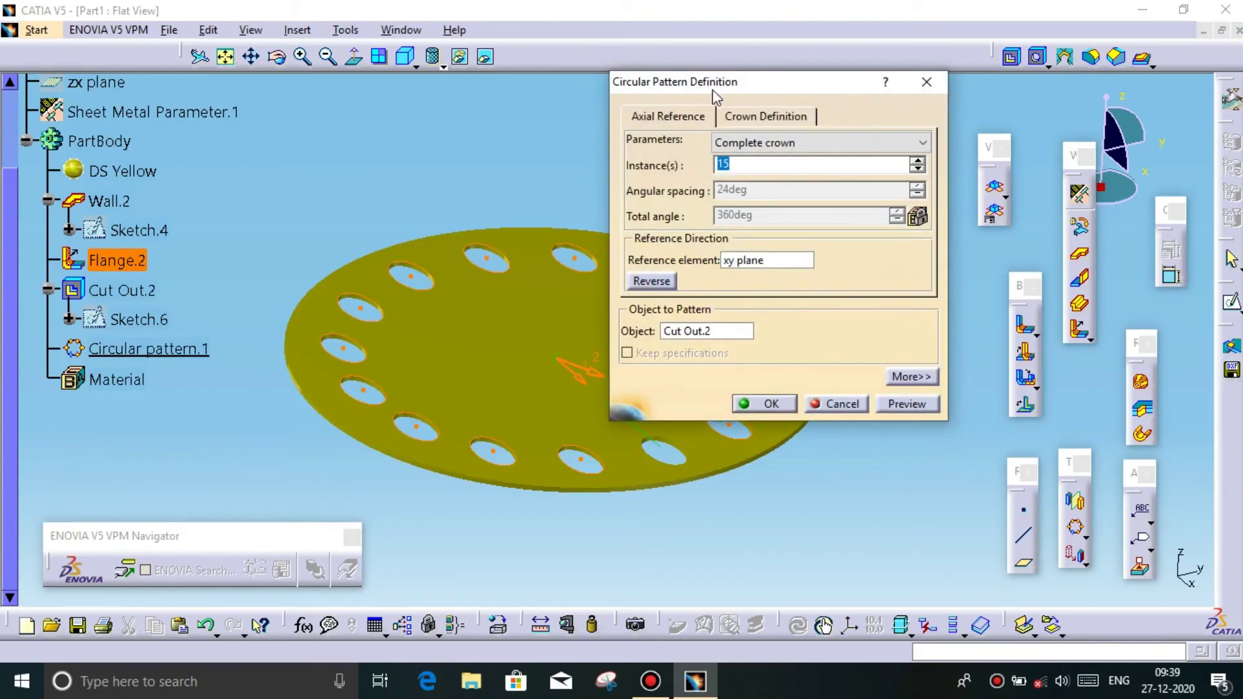
pyautogui.moveTo(714, 94); pyautogui.dragTo(913, 112)
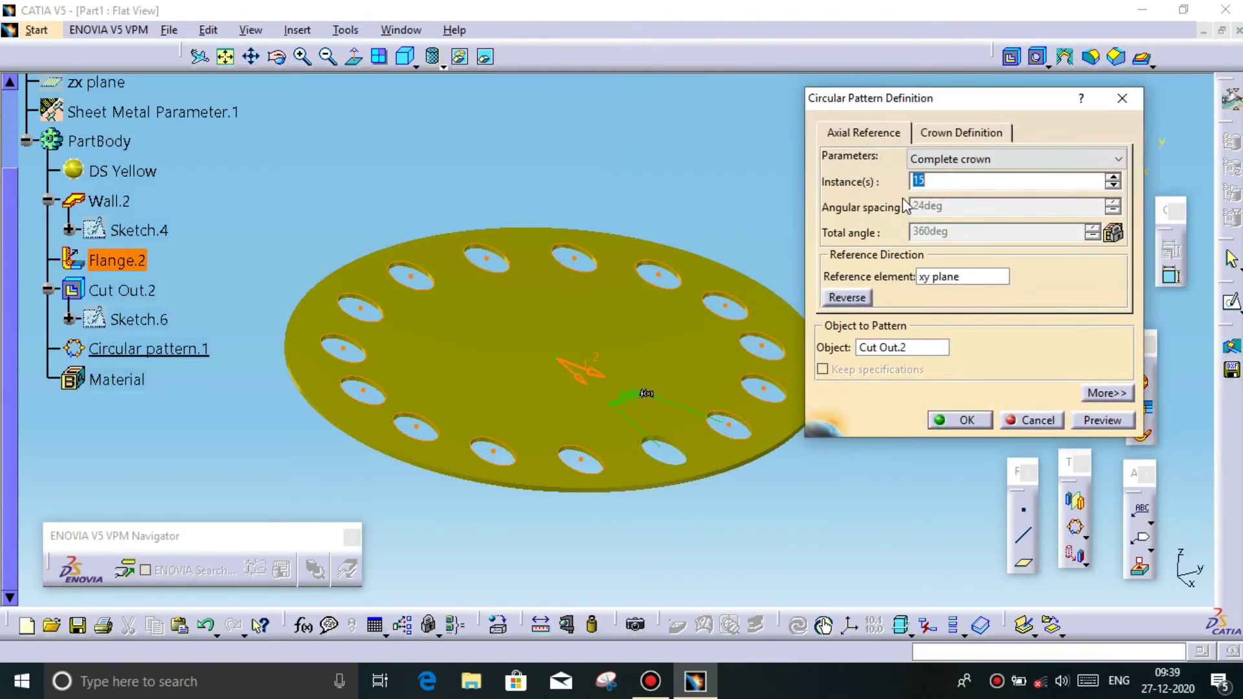
pyautogui.click(961, 132)
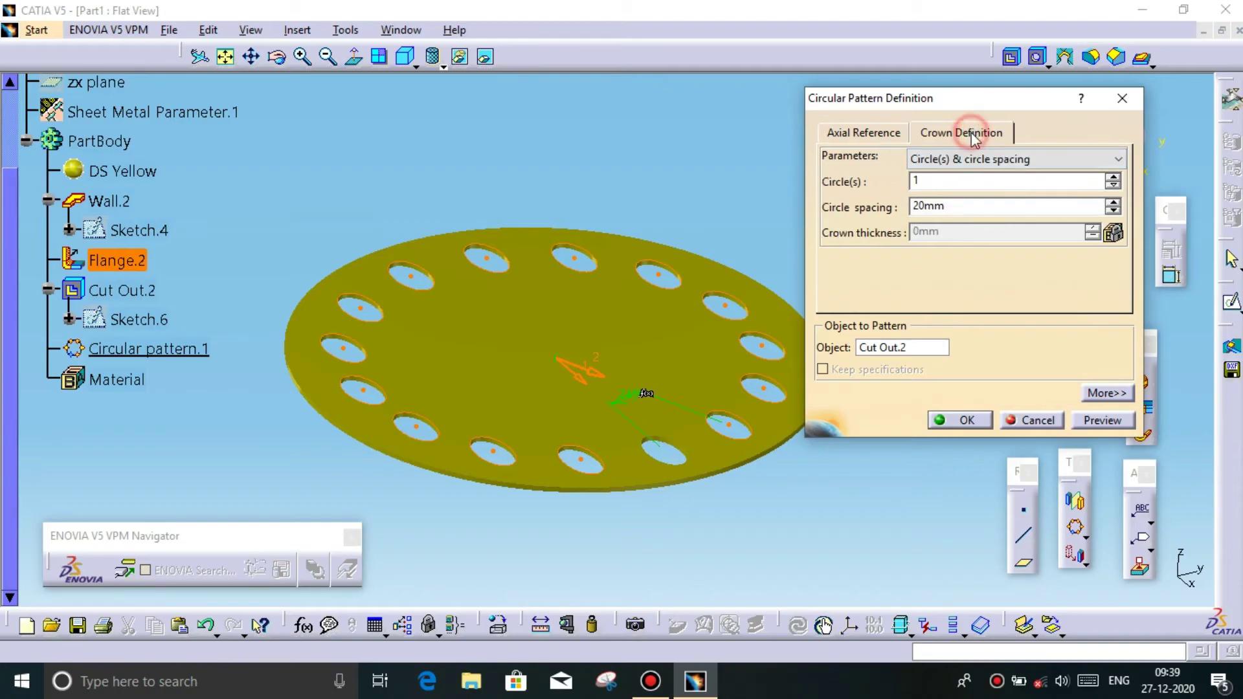
pyautogui.click(1105, 393)
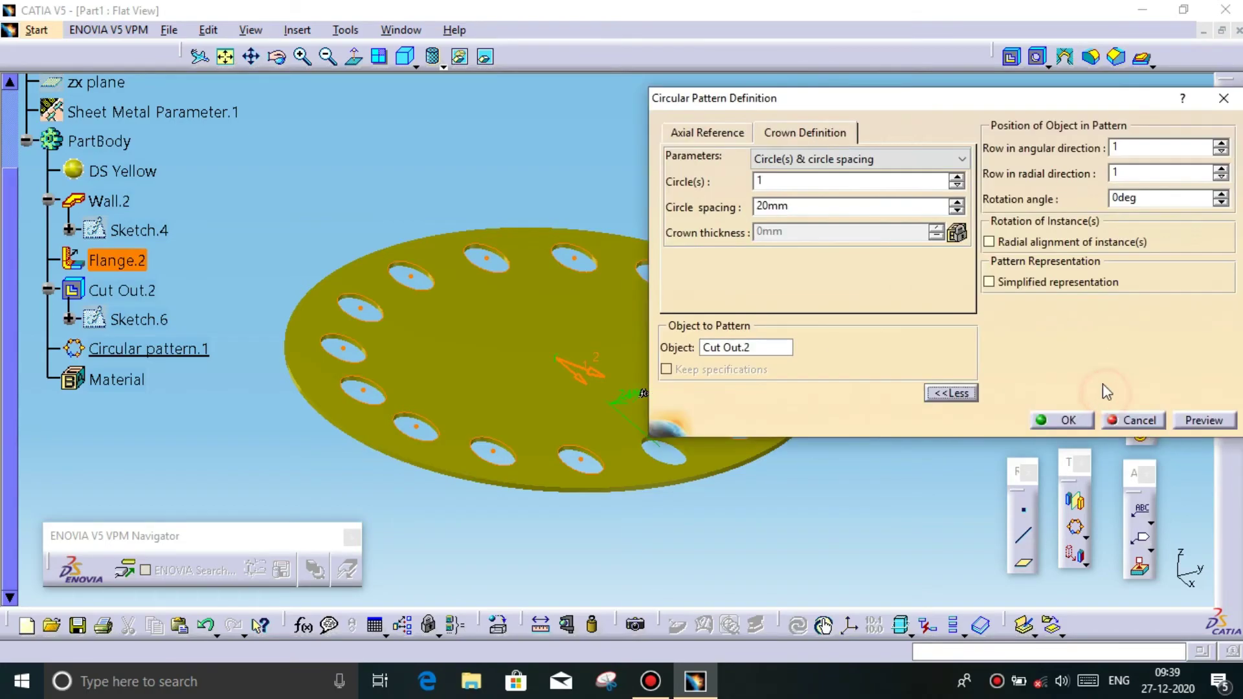
pyautogui.click(990, 242)
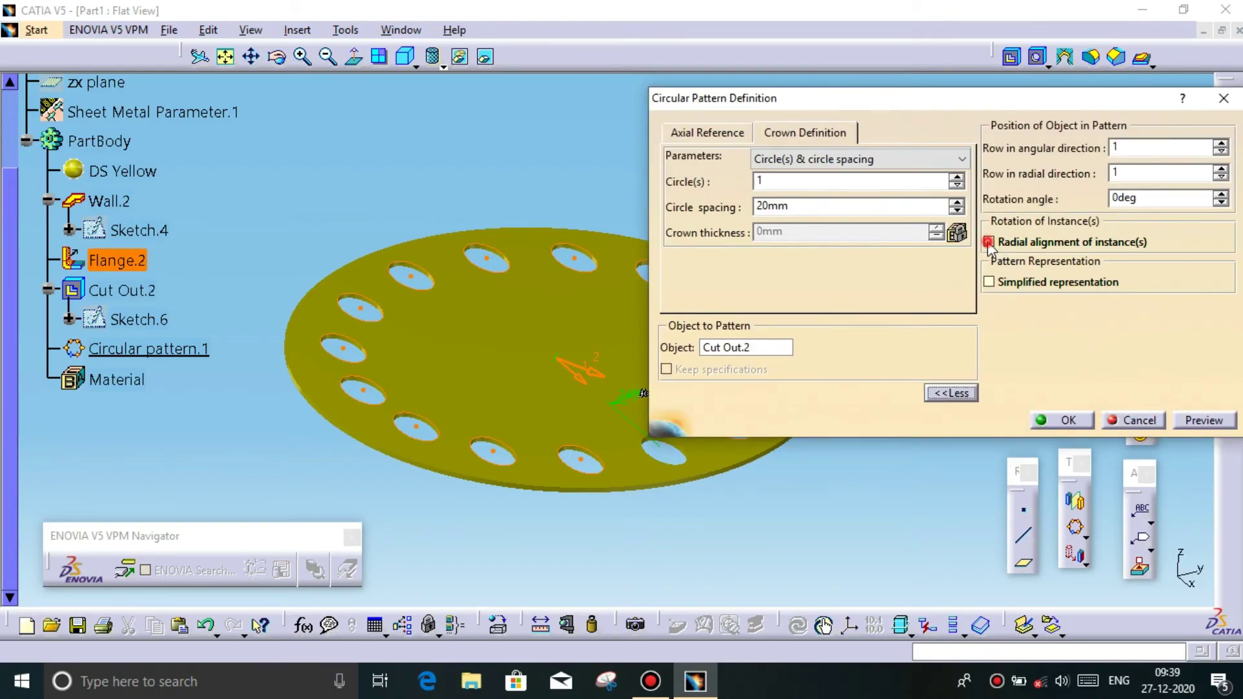
pyautogui.click(1203, 421)
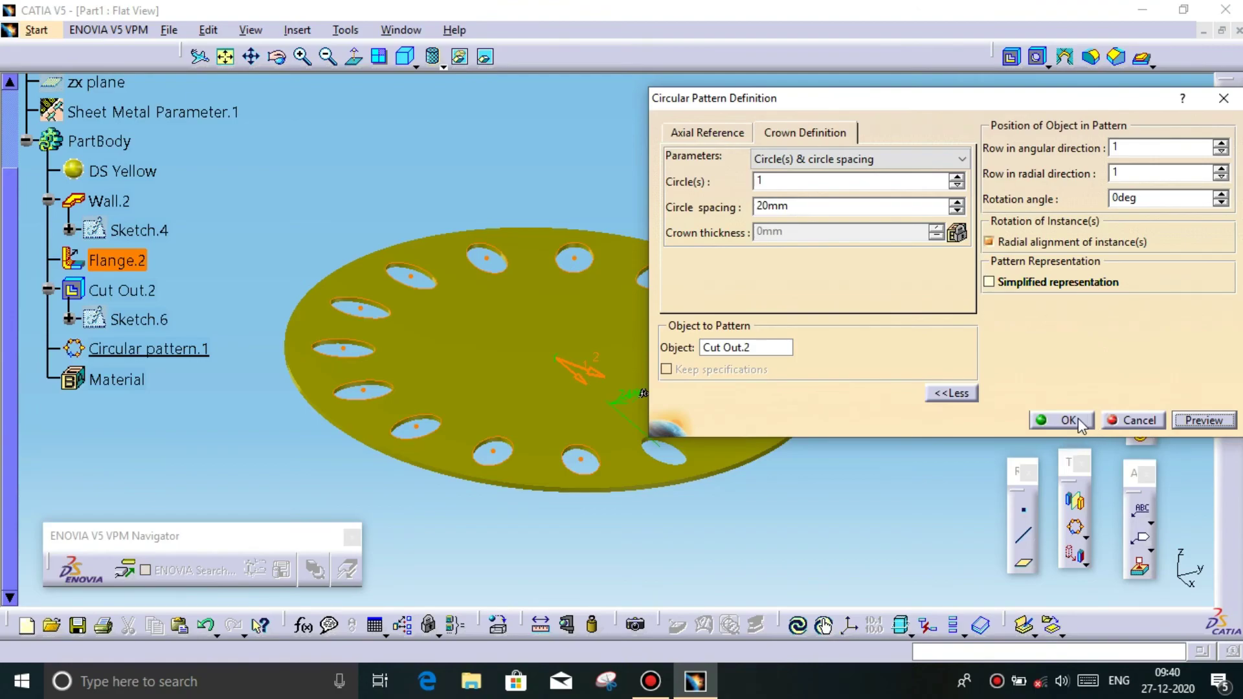
pyautogui.click(1074, 420)
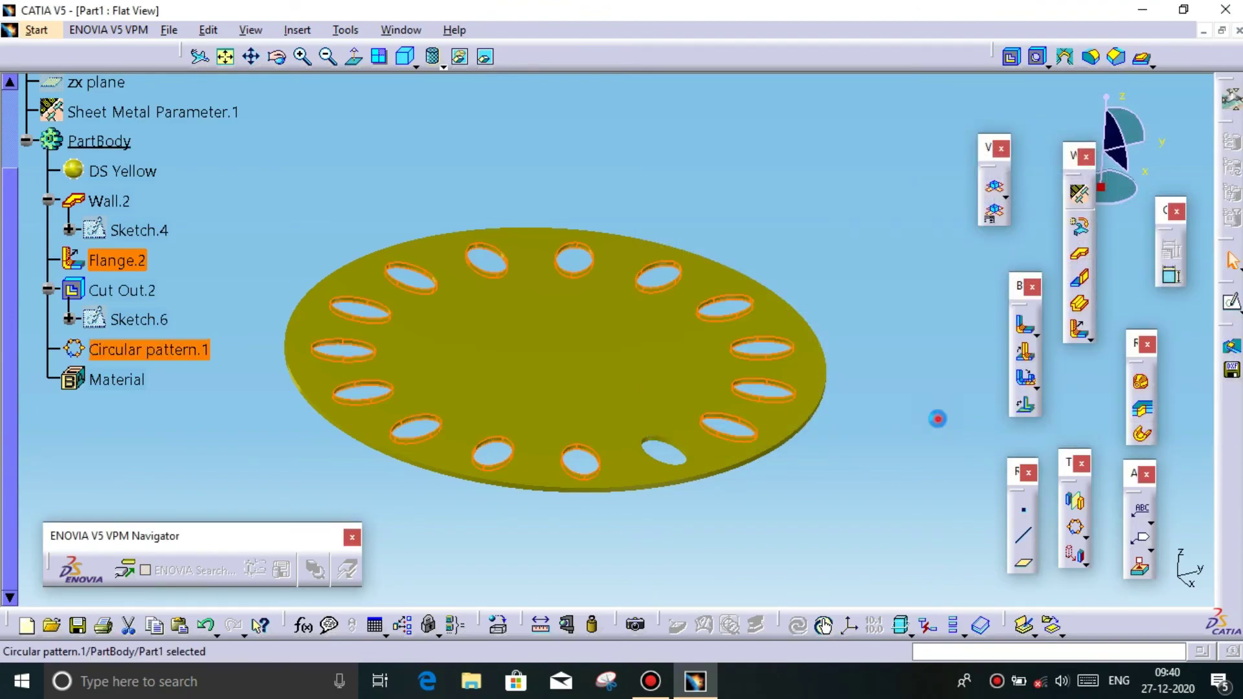
# Step: Refold into the yellow 3D bowl and orbit it to inspect the aligned holes
pyautogui.click(994, 187)
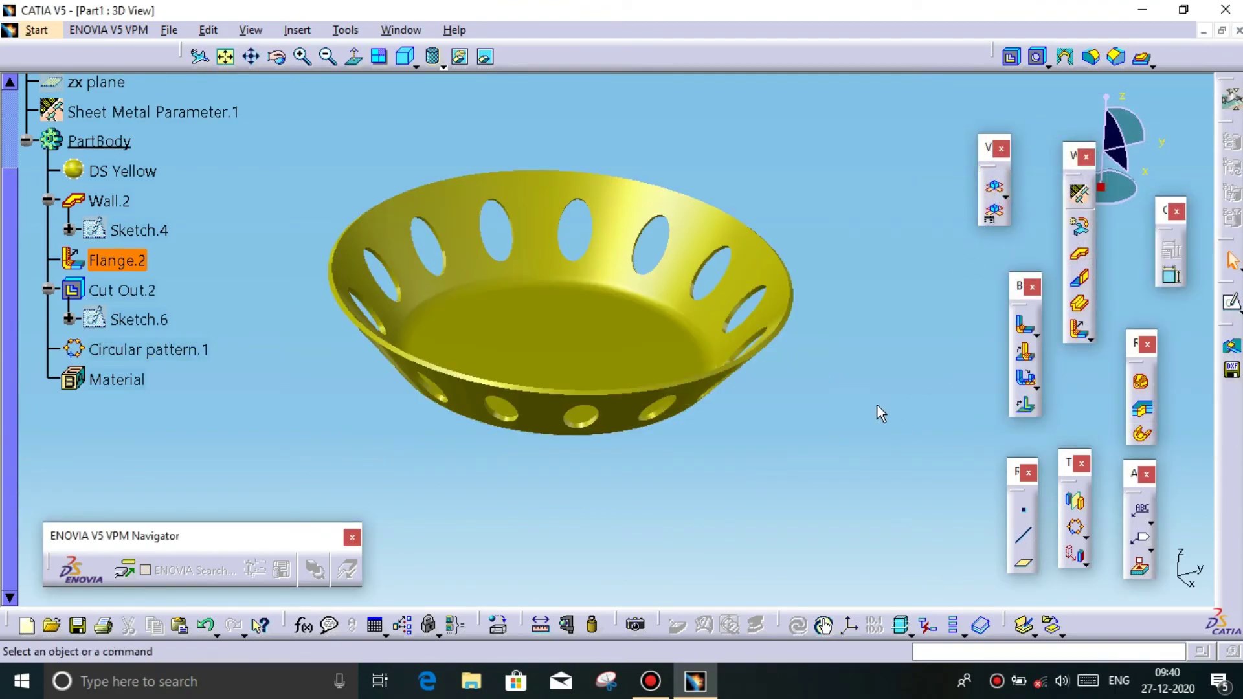
pyautogui.moveTo(856, 406)
pyautogui.mouseDown(button='middle')
pyautogui.moveTo(751, 482)
pyautogui.moveTo(881, 347)
pyautogui.moveTo(848, 362)
pyautogui.moveTo(715, 365)
pyautogui.moveTo(737, 453)
pyautogui.moveTo(774, 294)
pyautogui.moveTo(700, 347)
pyautogui.mouseUp(button='middle')
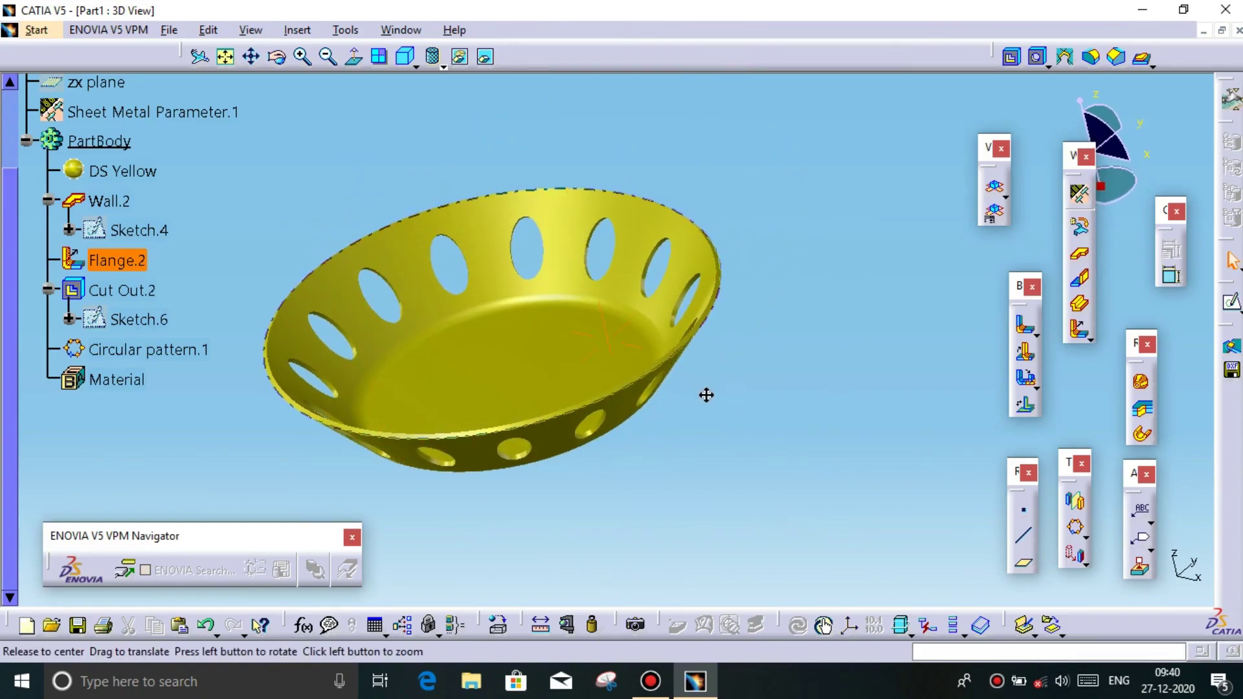
pyautogui.moveTo(707, 395); pyautogui.dragTo(805, 375, button='middle')
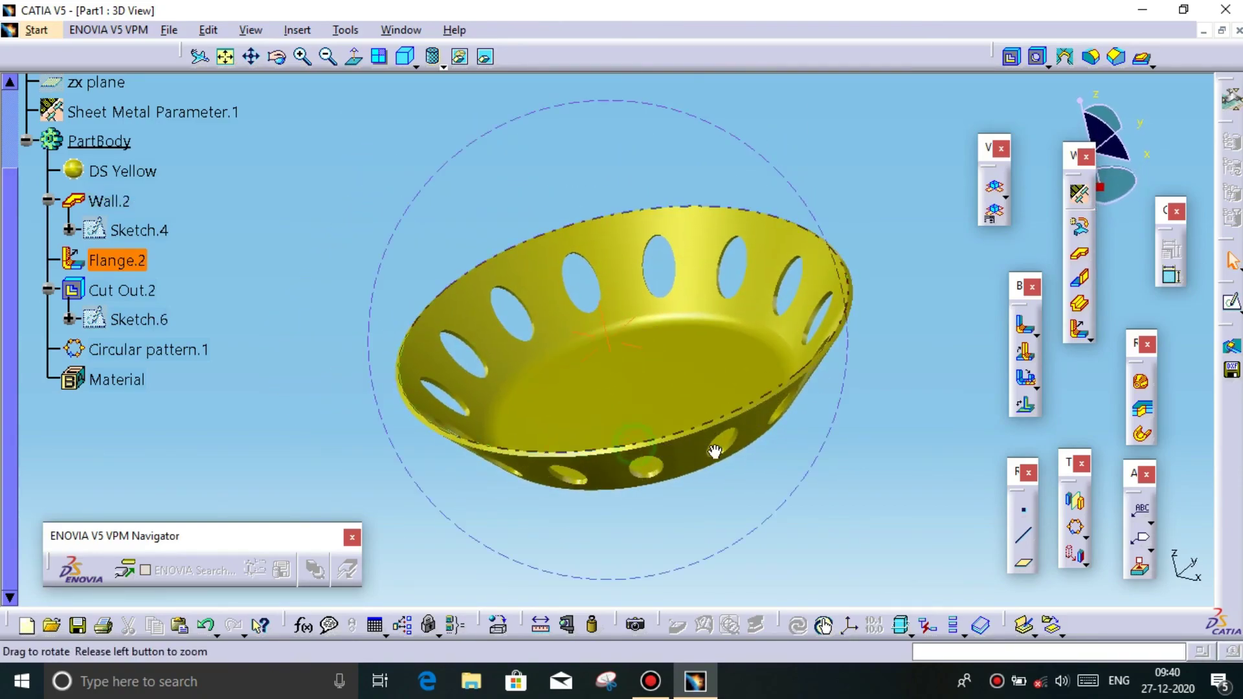